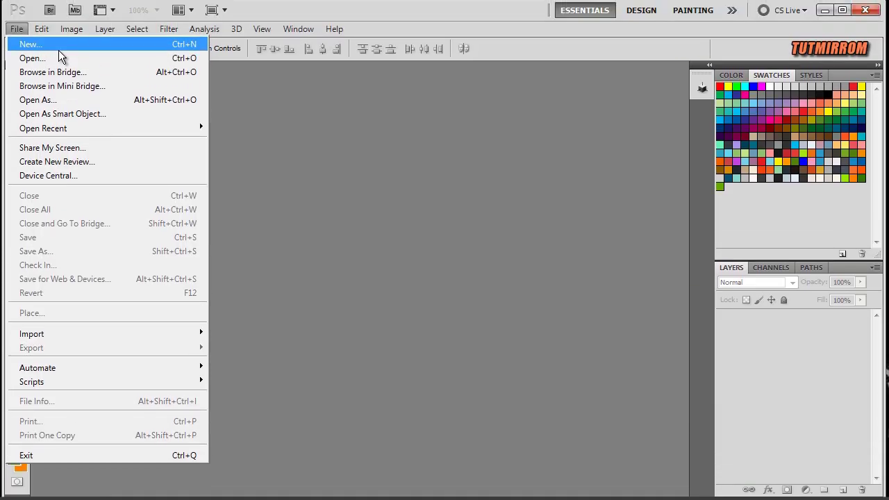
# - Start a new document for a 1000 × 500 px white-background canvas
pyautogui.click(59, 51)
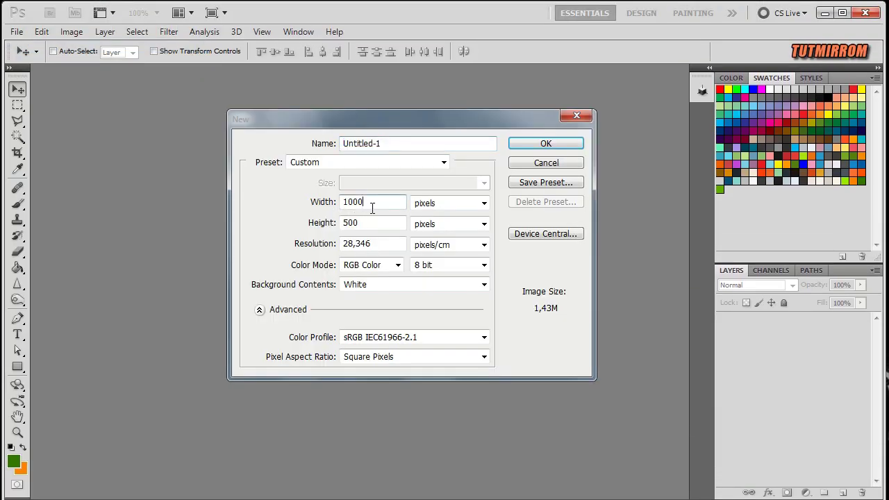
# - Create the 1000 × 500 canvas, fit it in the window and fill it with orange #fe8103
pyautogui.click(540, 145)
pyautogui.hotkey('ctrl', '0')
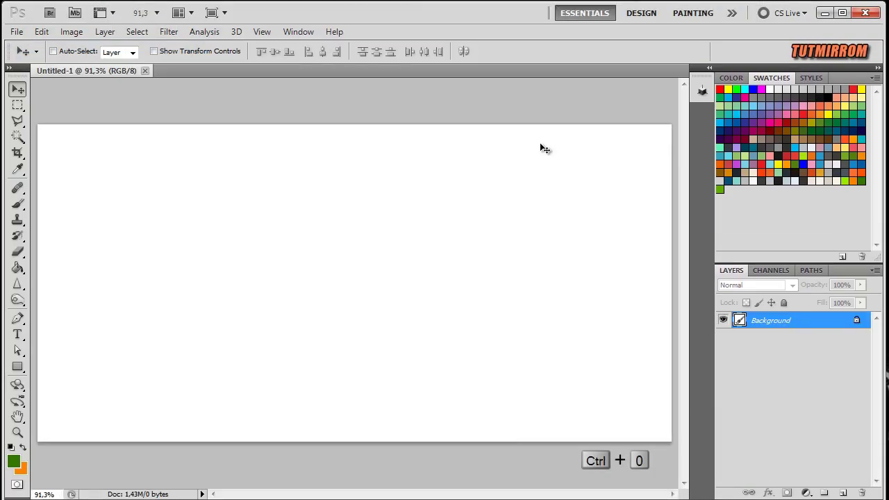
pyautogui.click(14, 462)
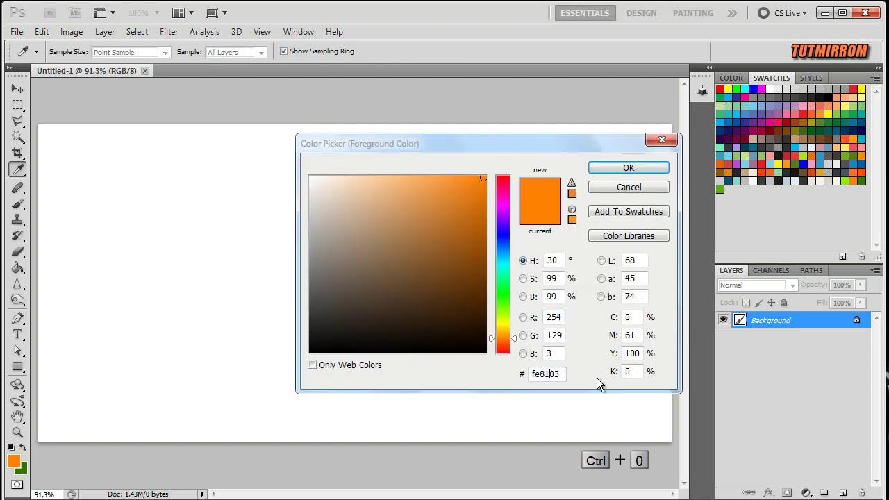
pyautogui.click(627, 169)
pyautogui.hotkey('alt', 'Delete')
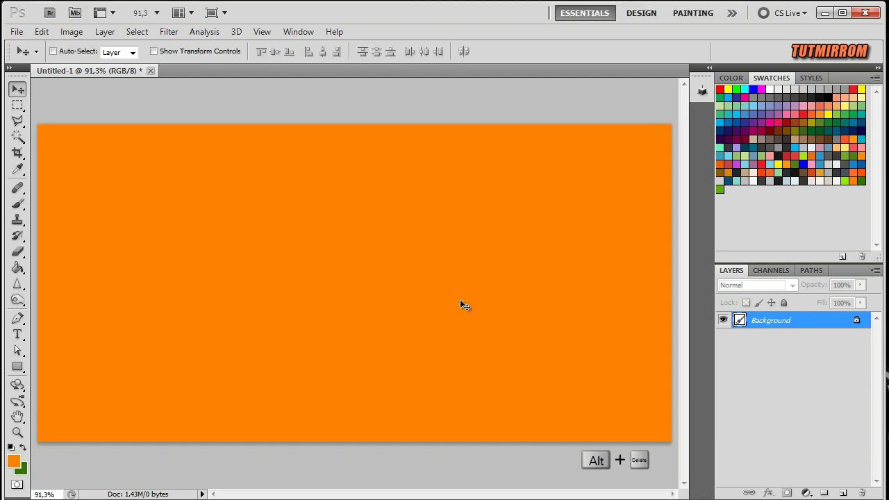
# - Show the grid over the canvas, set green as foreground and choose the Rectangle tool
pyautogui.click(262, 31)
pyautogui.click(445, 288)
pyautogui.click(23, 448)
pyautogui.click(17, 367)
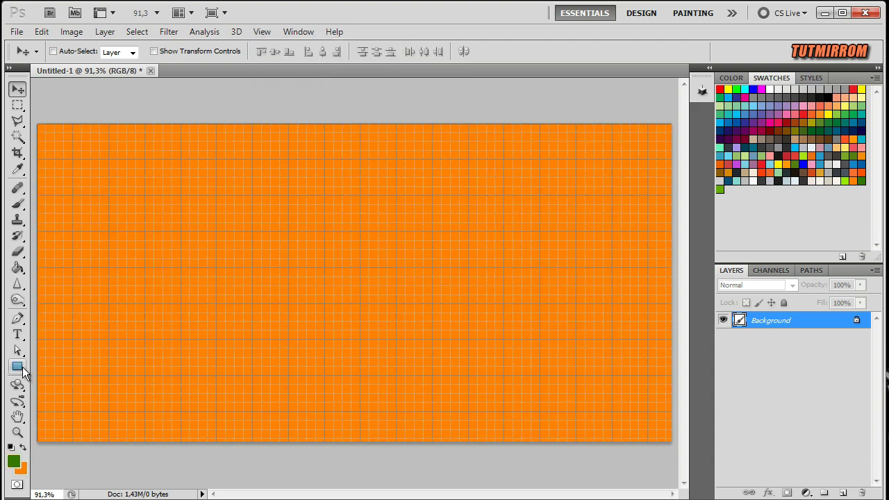
# - Draw a green rectangle over the lower half, warp its top into a hill wave, hide the grid
pyautogui.moveTo(43, 276); pyautogui.dragTo(671, 442)
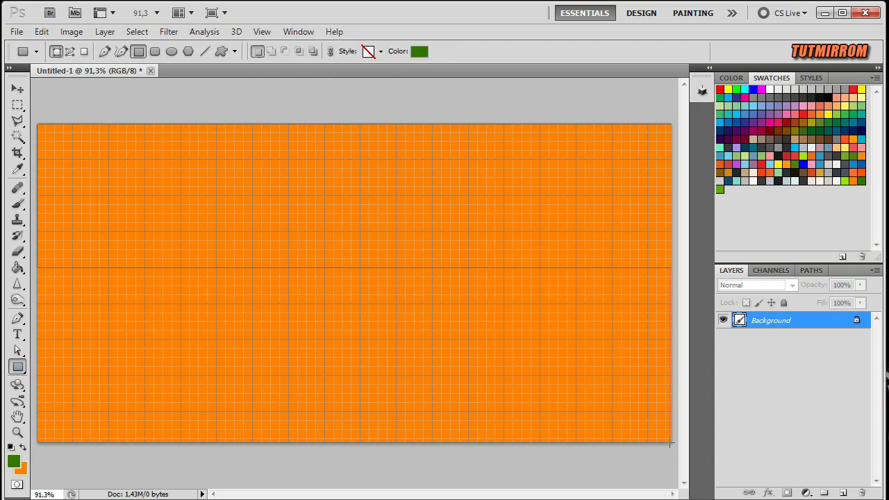
pyautogui.click(757, 323)
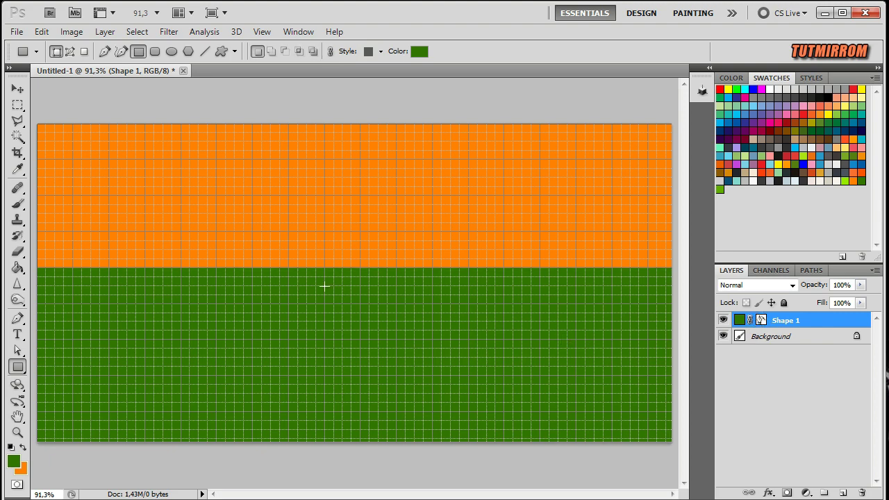
pyautogui.hotkey('ctrl', 't')
pyautogui.click(652, 50)
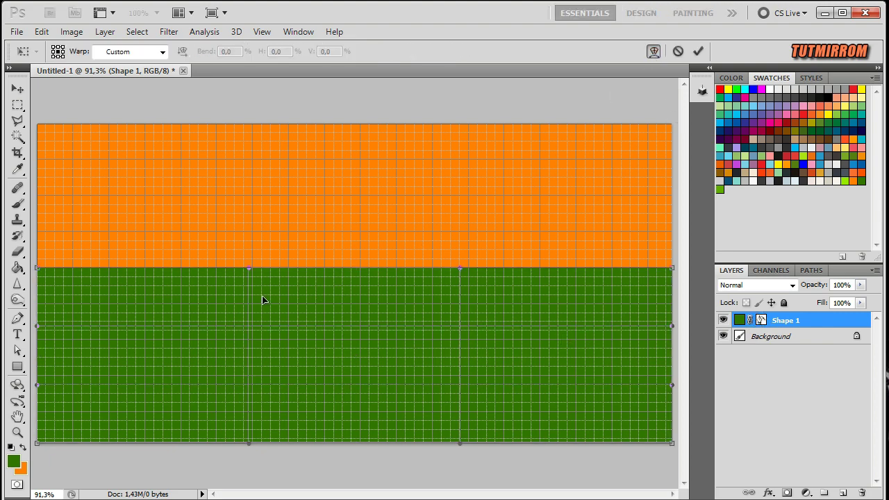
pyautogui.moveTo(248, 271); pyautogui.dragTo(245, 392)
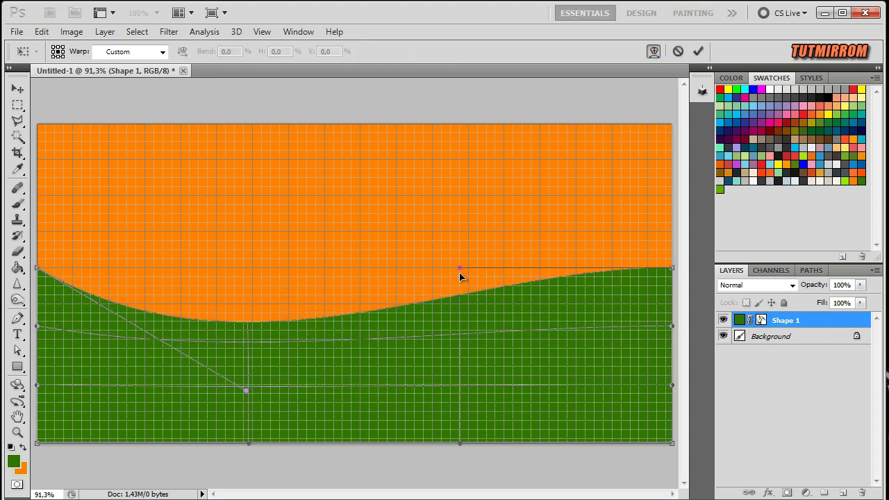
pyautogui.moveTo(459, 267); pyautogui.dragTo(458, 192)
pyautogui.moveTo(246, 391)
pyautogui.mouseDown()
pyautogui.moveTo(248, 411)
pyautogui.moveTo(173, 471)
pyautogui.mouseUp()
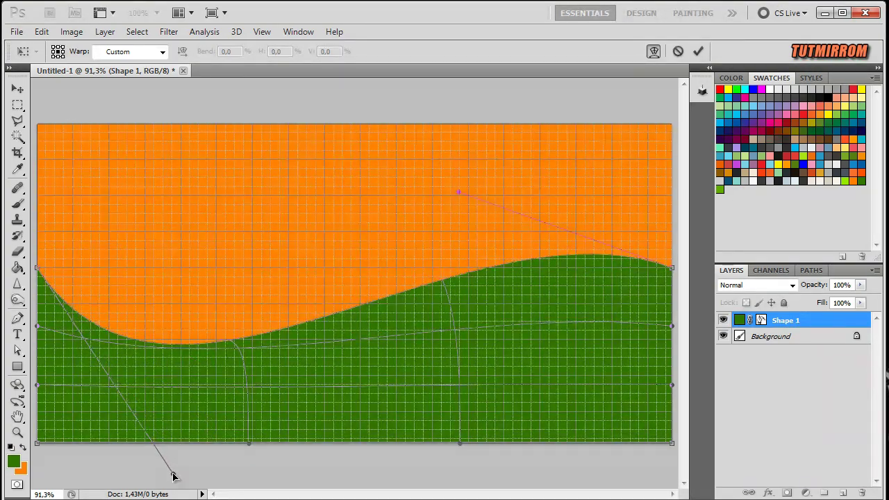
pyautogui.moveTo(32, 276); pyautogui.dragTo(36, 303)
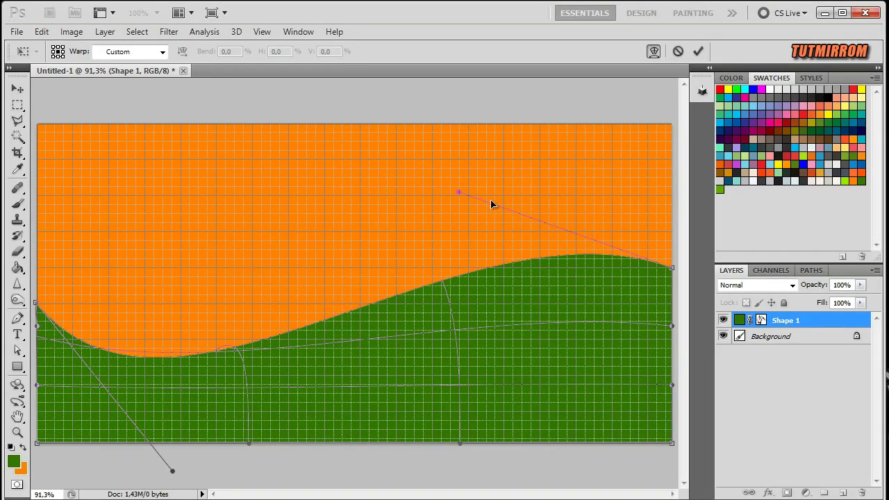
pyautogui.moveTo(459, 194); pyautogui.dragTo(485, 191)
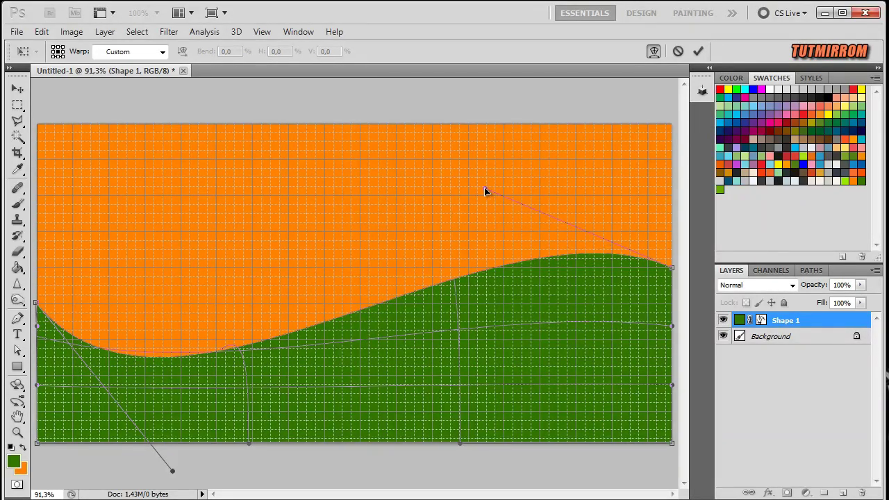
pyautogui.click(697, 52)
pyautogui.hotkey('ctrl', 'h')
# - Duplicate the green wave layer and open its Blending Options
pyautogui.hotkey('ctrl', 'j')
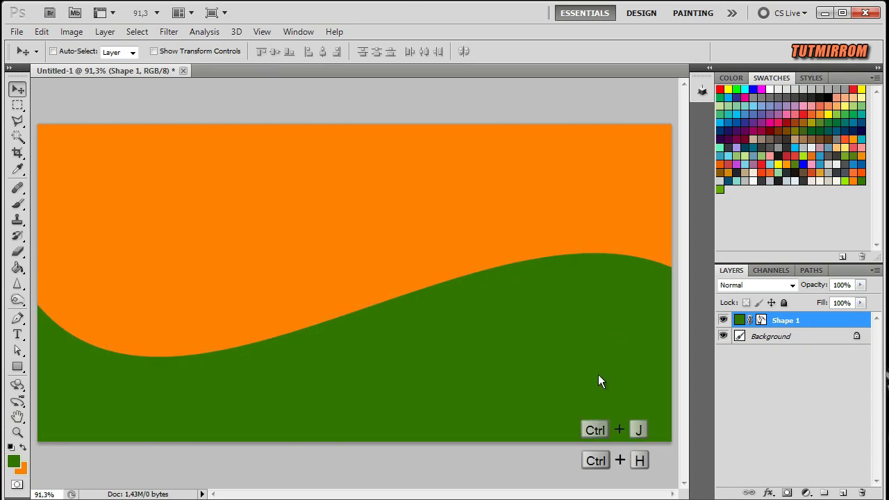
pyautogui.hotkey('ctrl', 'j')
pyautogui.rightClick(781, 324)
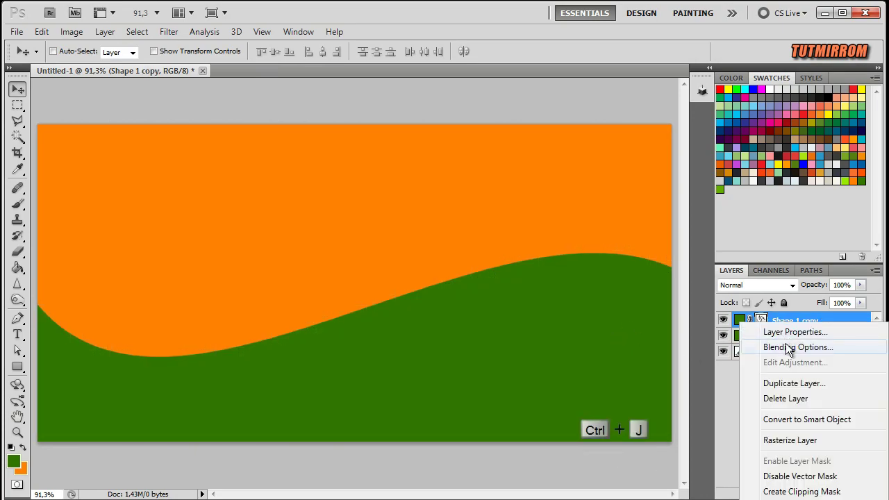
pyautogui.click(788, 348)
# - Add a reversed bright-to-dark green Gradient Overlay with the light stop at 27%
pyautogui.click(340, 284)
pyautogui.click(504, 167)
pyautogui.click(415, 353)
pyautogui.click(476, 402)
pyautogui.click(719, 188)
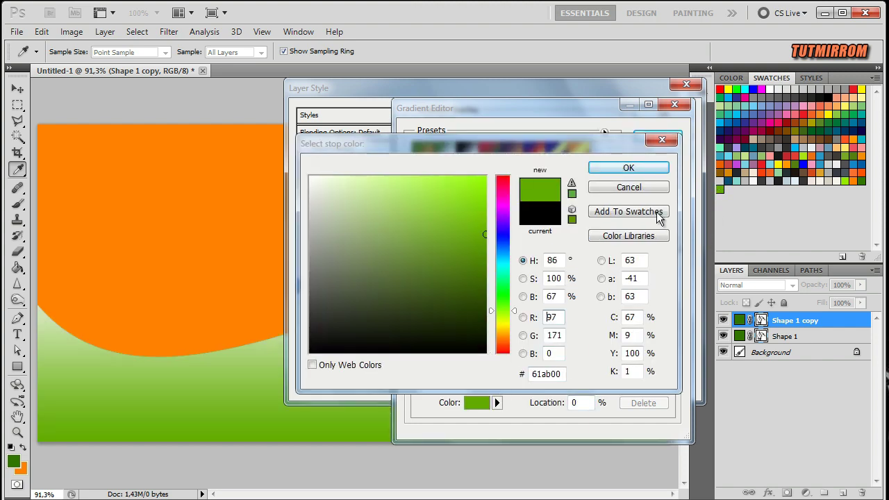
pyautogui.click(629, 167)
pyautogui.click(673, 351)
pyautogui.click(477, 402)
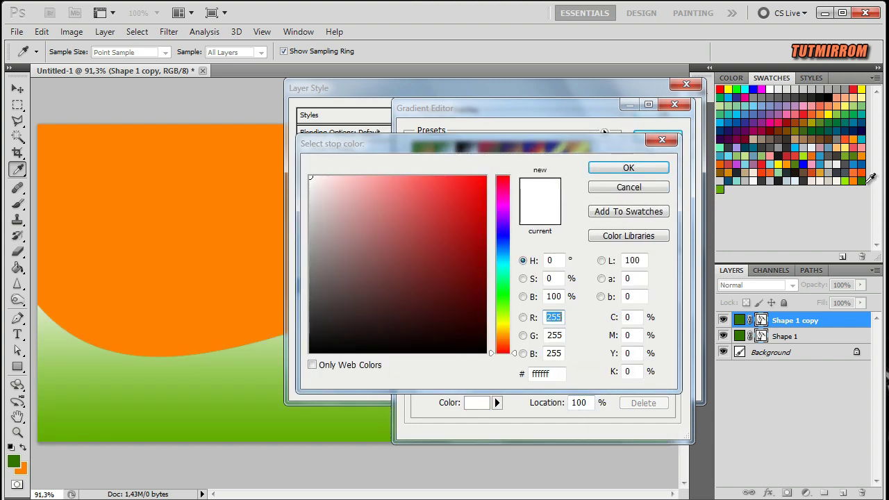
pyautogui.click(783, 182)
pyautogui.click(629, 167)
pyautogui.moveTo(415, 344); pyautogui.dragTo(484, 345)
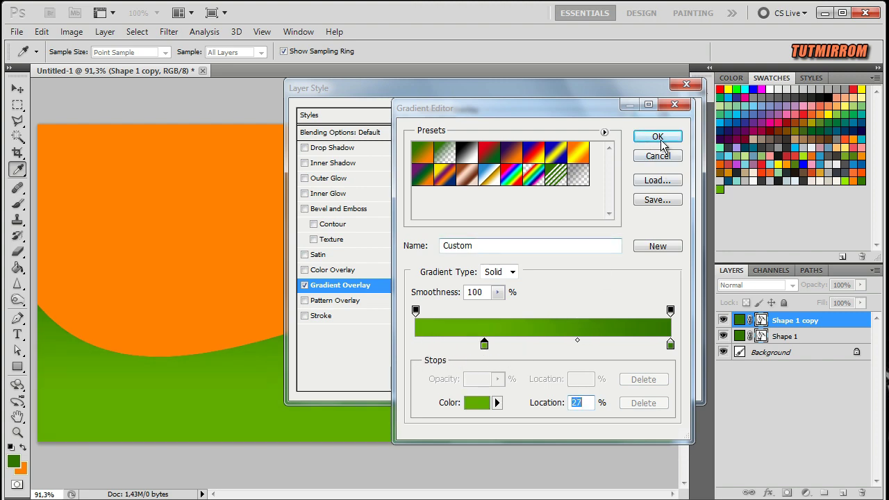
pyautogui.click(657, 136)
pyautogui.click(561, 166)
# - Add an Inner Shadow in #326e00 at 90° (no global light) with size 40
pyautogui.click(333, 163)
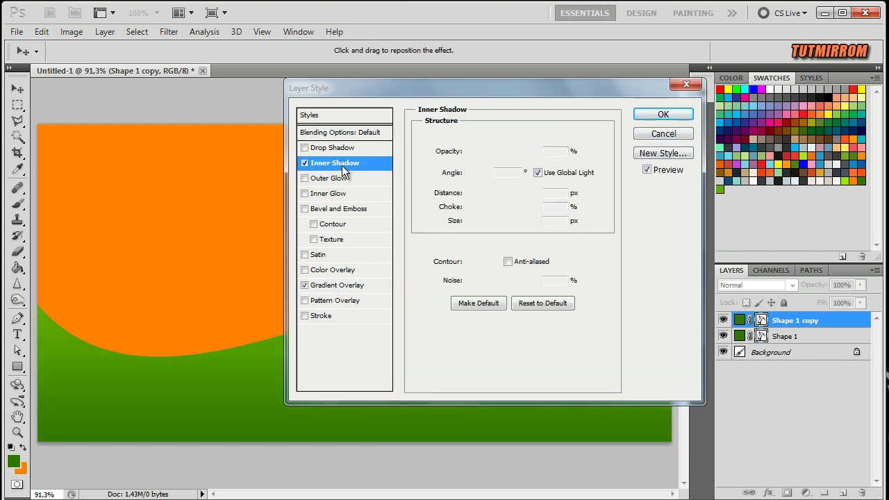
pyautogui.click(559, 137)
pyautogui.doubleClick(549, 373)
pyautogui.write('326e00')
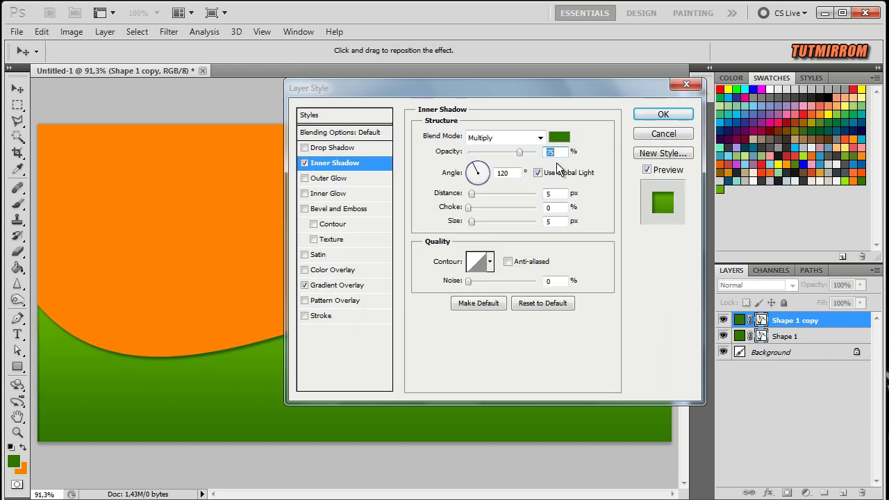
pyautogui.click(538, 172)
pyautogui.click(511, 174)
pyautogui.write('90')
pyautogui.press('Tab')
pyautogui.press('Tab')
pyautogui.press('Tab')
pyautogui.write('40')
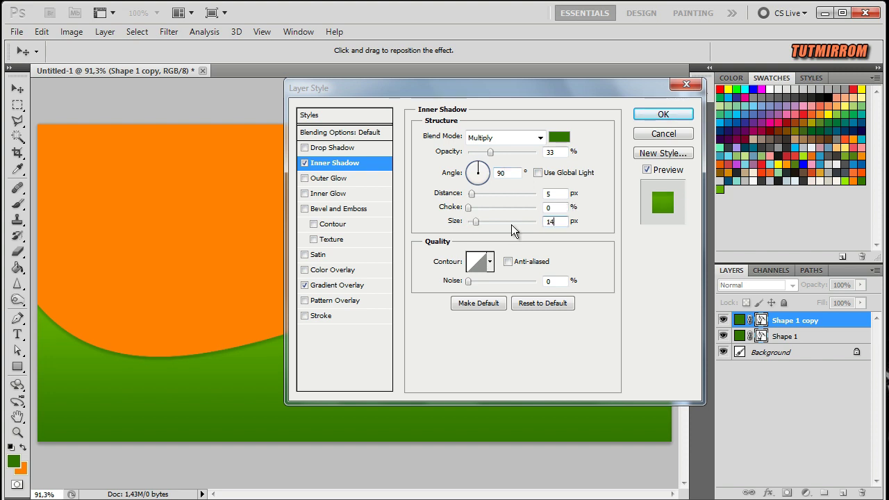
pyautogui.press('Return')
pyautogui.click(868, 319)
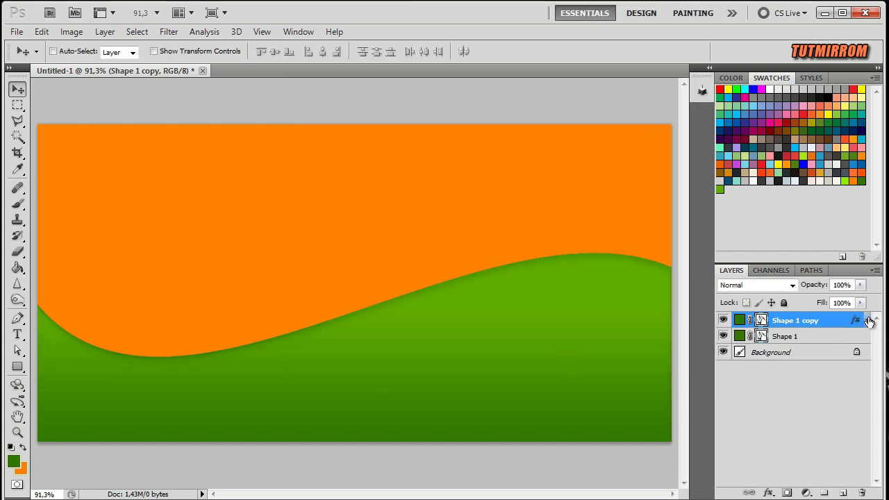
# - Fill the original Shape 1 wave bright green and nudge it up to show a rim
pyautogui.click(792, 337)
pyautogui.doubleClick(740, 336)
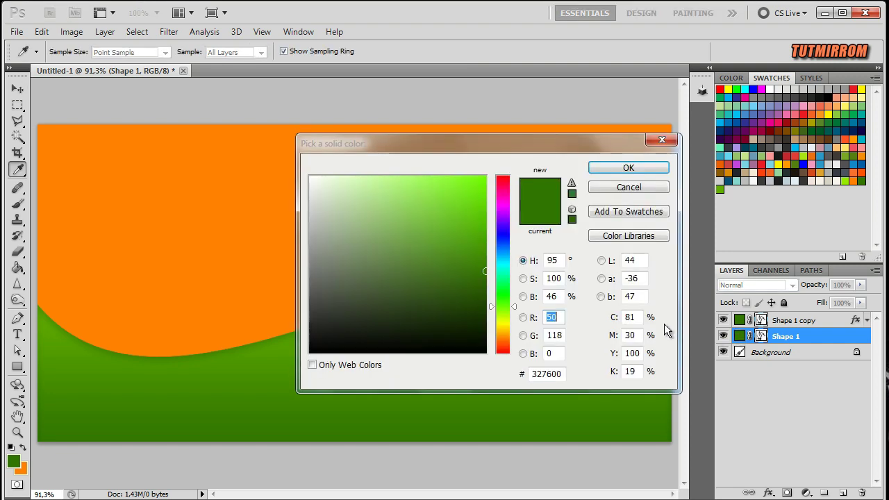
pyautogui.click(852, 178)
pyautogui.press('Return')
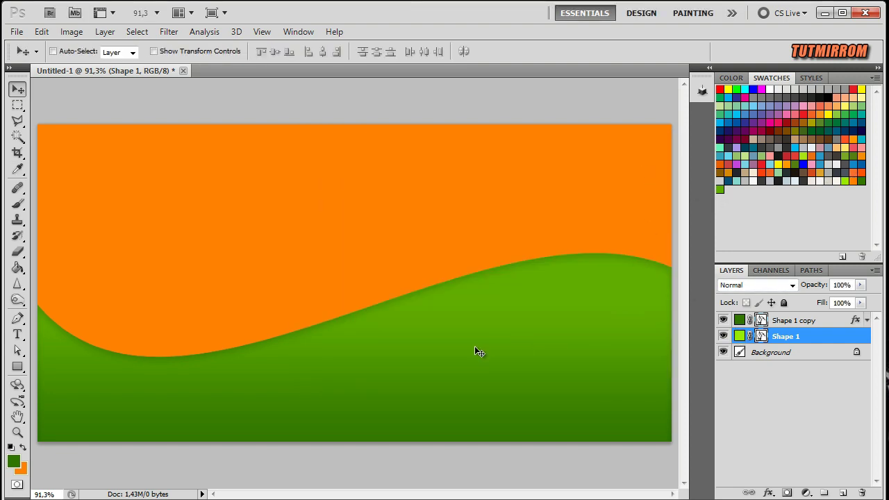
pyautogui.hotkey('shift', 'Up')
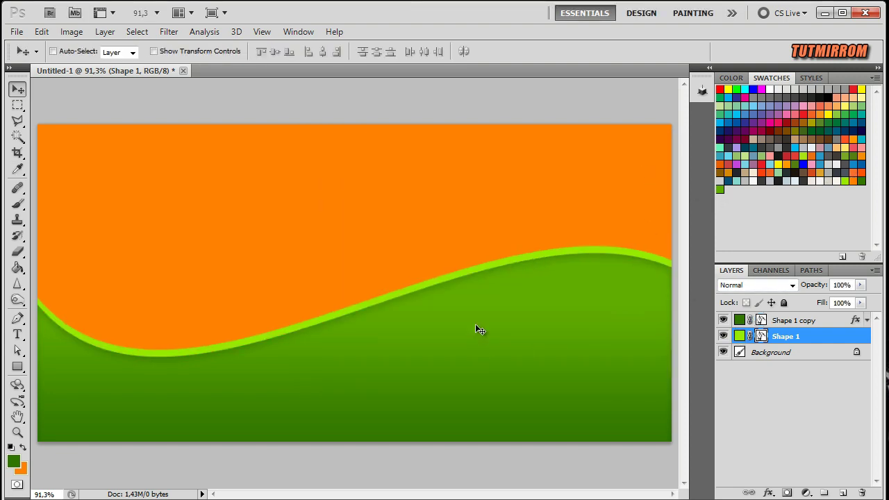
# - Give Shape 1 an Inner Shadow in #327600 at 20% opacity, 90° angle, size 15
pyautogui.rightClick(740, 338)
pyautogui.click(764, 364)
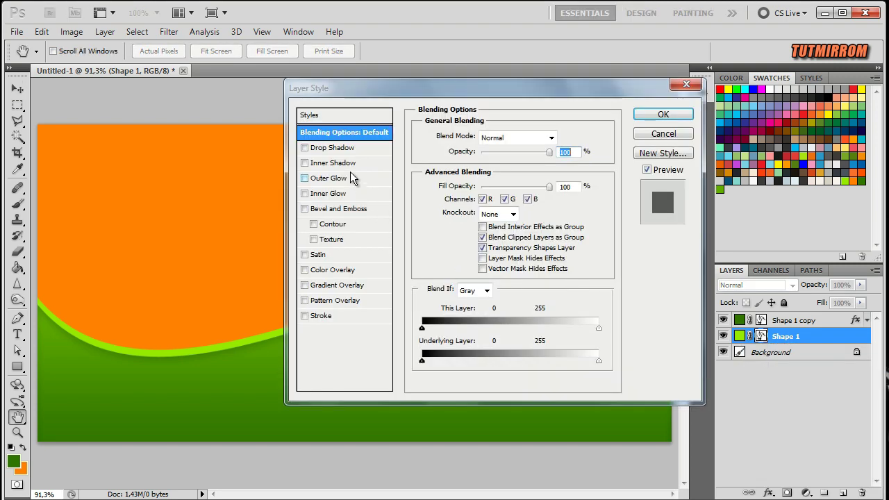
pyautogui.click(334, 163)
pyautogui.click(558, 138)
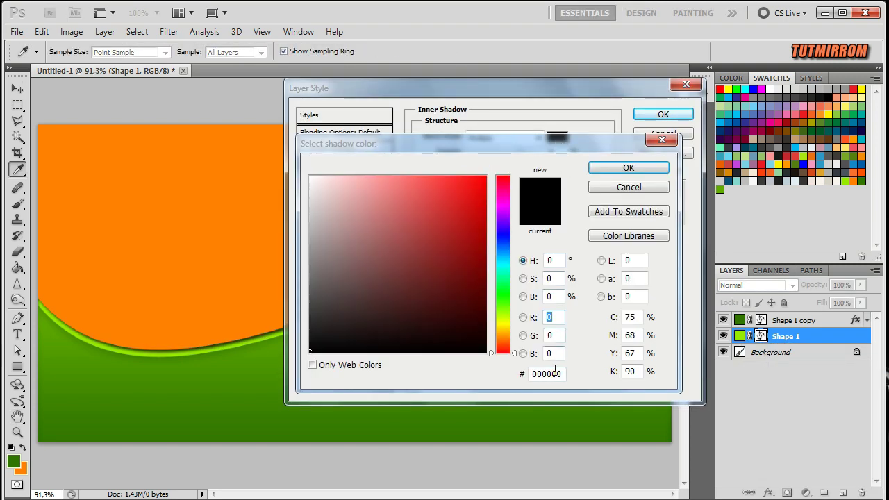
pyautogui.write('327600')
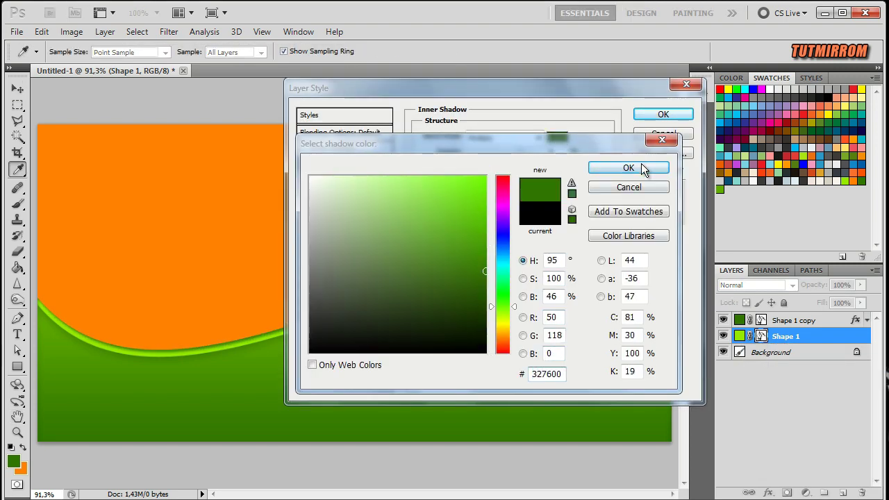
pyautogui.click(625, 169)
pyautogui.write('20')
pyautogui.doubleClick(516, 173)
pyautogui.write('90')
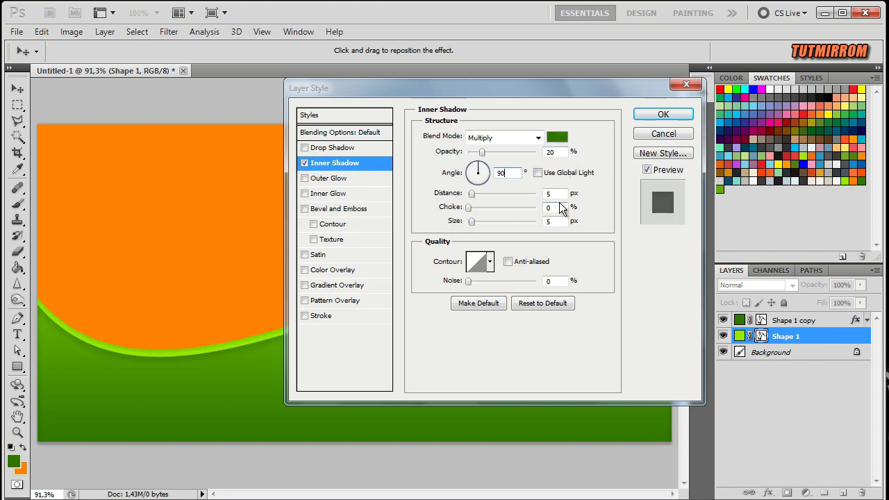
pyautogui.doubleClick(548, 194)
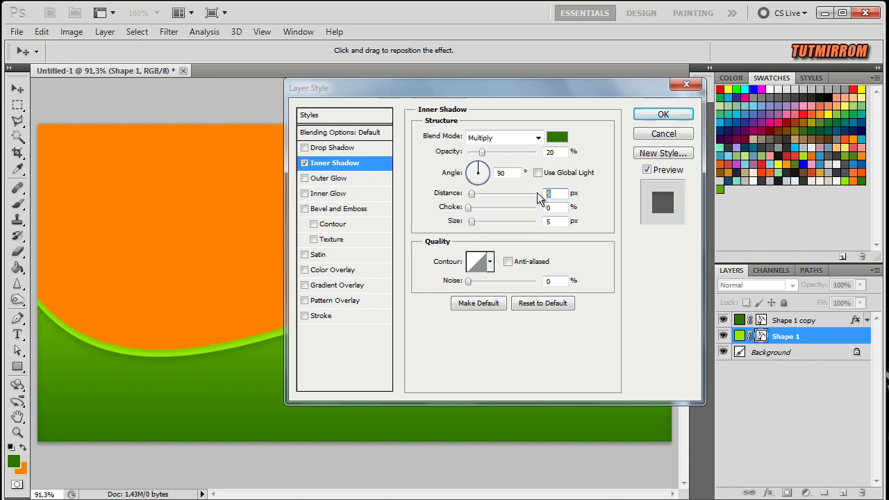
pyautogui.write('315')
pyautogui.click(662, 116)
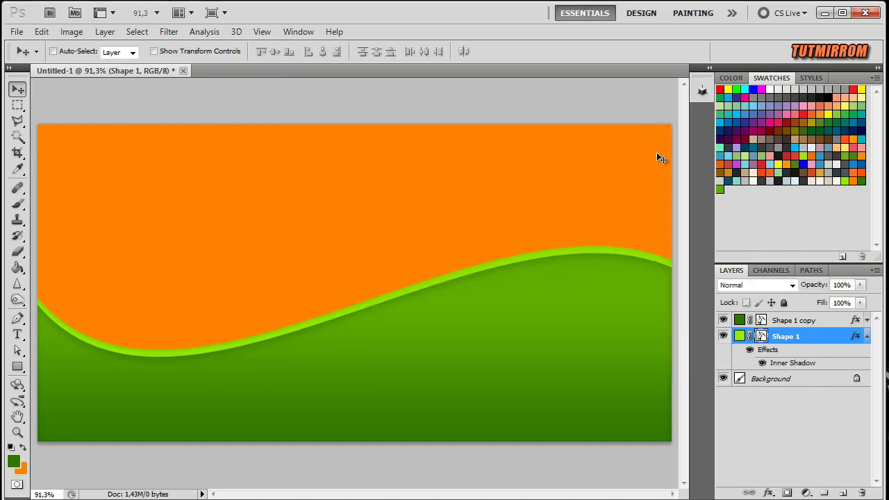
pyautogui.click(866, 336)
pyautogui.click(789, 320)
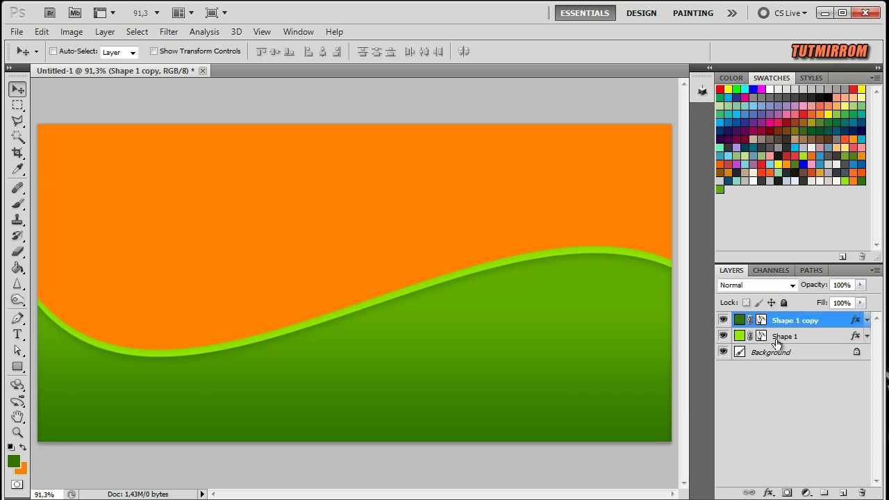
# - Duplicate the wave copy, clear its style, fill it white #ffffff, move it down, then duplicate again
pyautogui.hotkey('ctrl', 'j')
pyautogui.hotkey('ctrl', 'j')
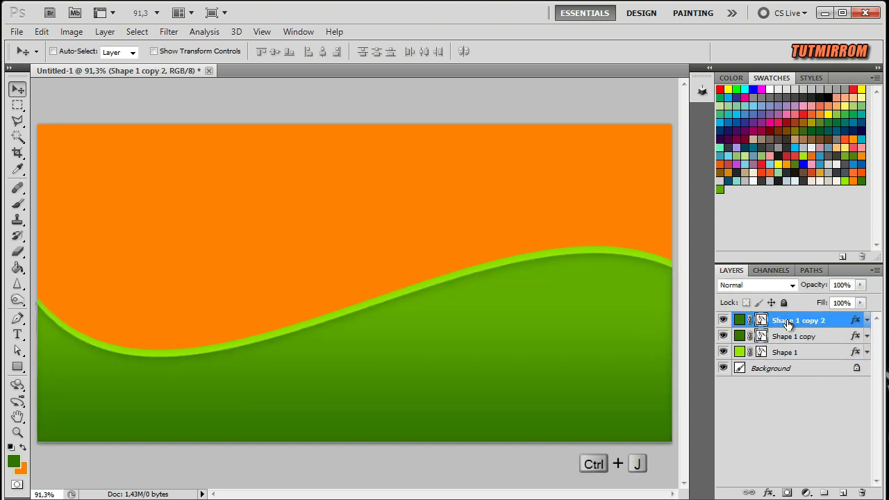
pyautogui.click(105, 31)
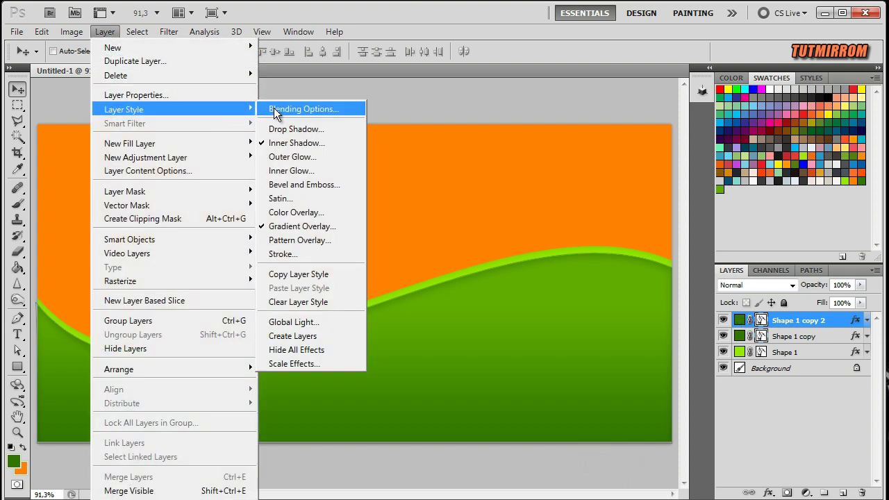
pyautogui.click(332, 302)
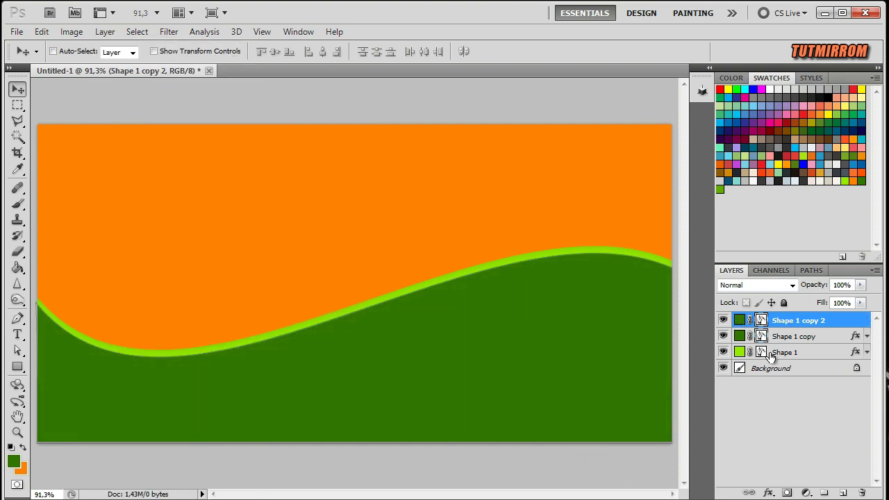
pyautogui.doubleClick(739, 321)
pyautogui.write('ffffff')
pyautogui.press('Return')
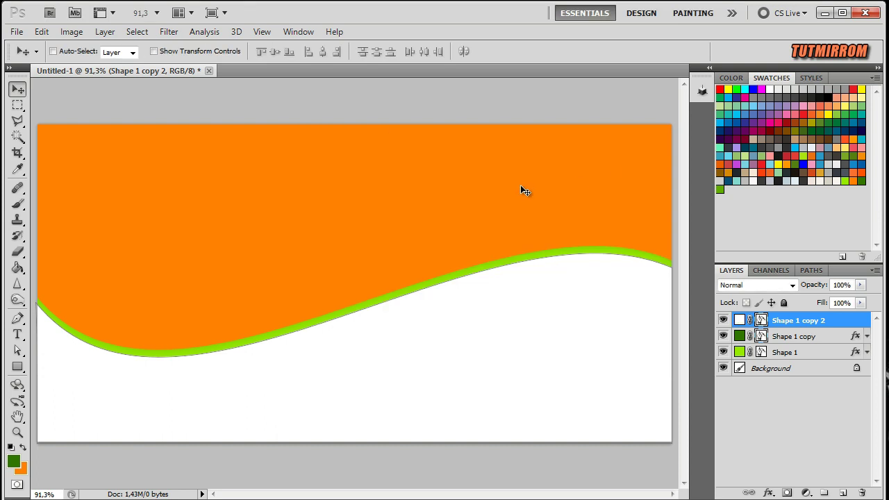
pyautogui.moveTo(511, 326); pyautogui.dragTo(513, 352)
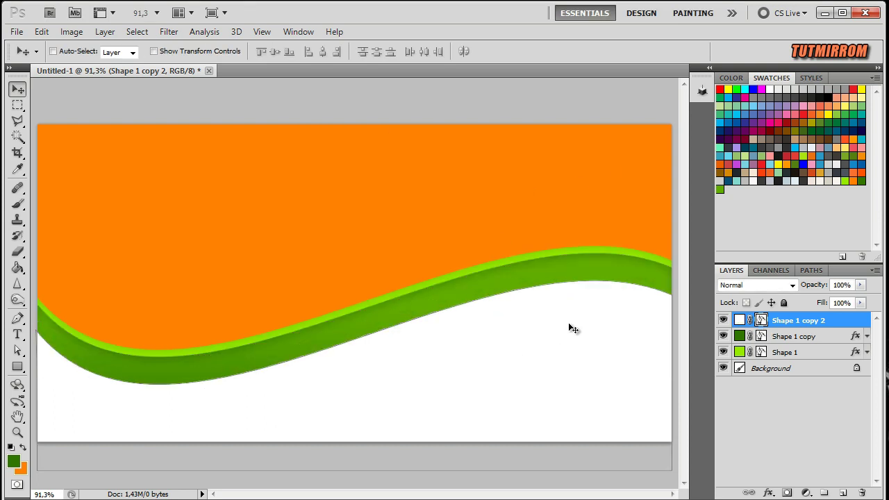
pyautogui.hotkey('ctrl', 'j')
pyautogui.doubleClick(739, 320)
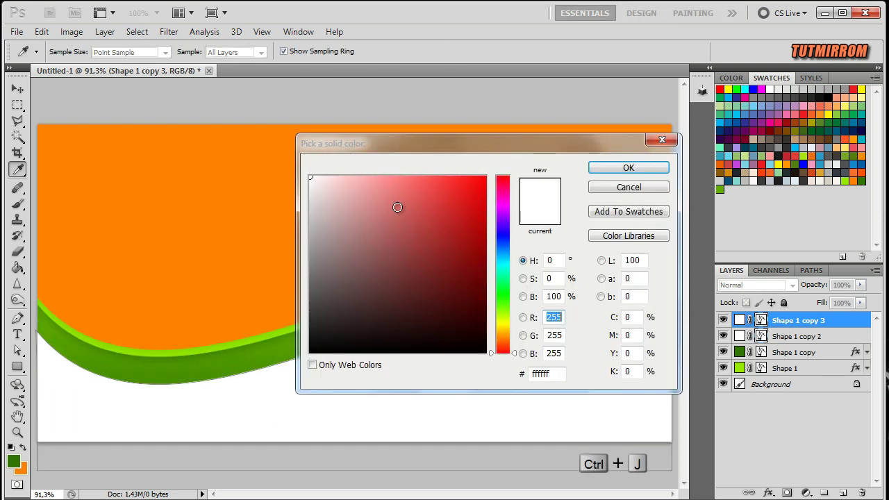
# - Colour the new wave copy light grey and shift it down below the white wave
pyautogui.click(311, 209)
pyautogui.click(628, 168)
pyautogui.moveTo(535, 326); pyautogui.dragTo(538, 353)
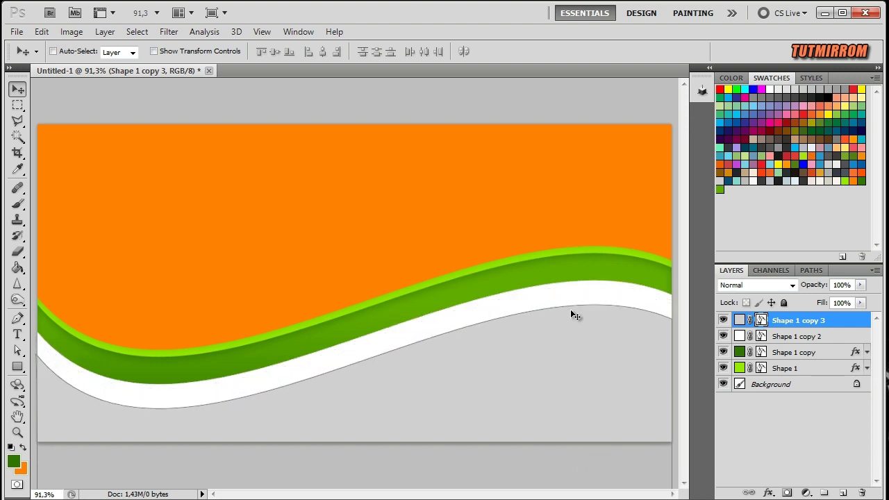
# - Use the grey wave's outline to trim the rasterized white wave to a thin stripe
pyautogui.keyDown('ctrl'); pyautogui.click(762, 320); pyautogui.keyUp('ctrl')
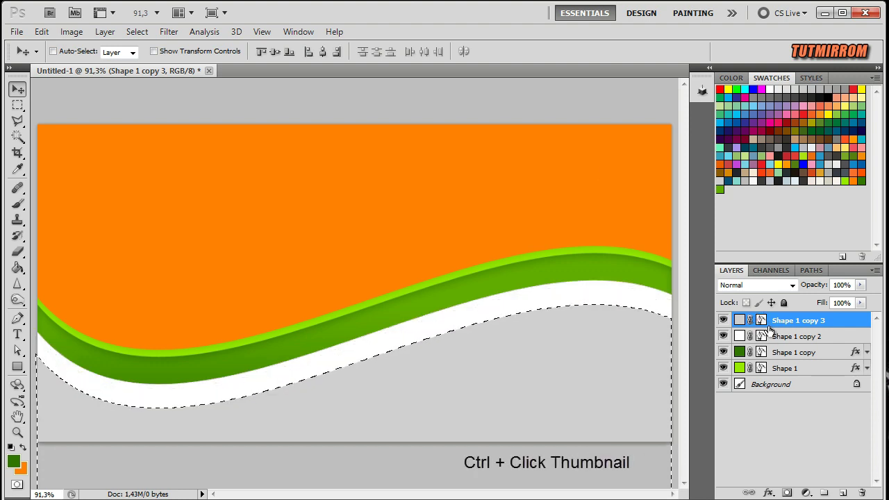
pyautogui.click(778, 336)
pyautogui.rightClick(759, 334)
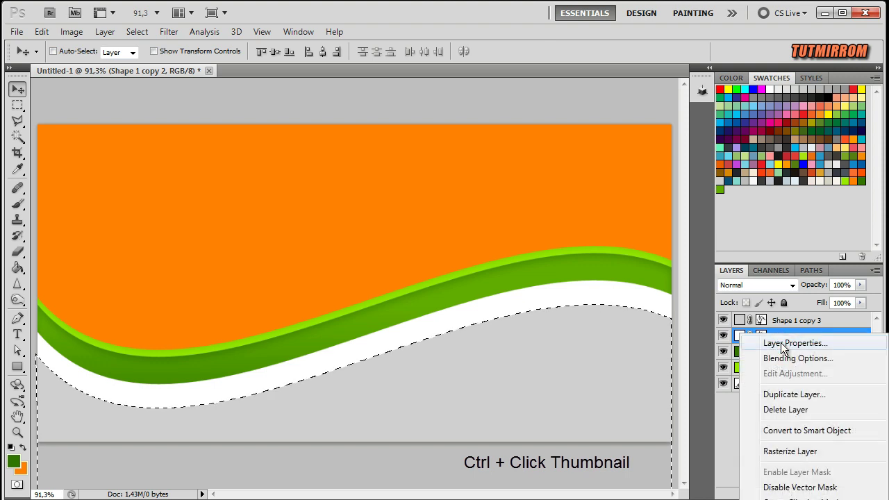
pyautogui.click(790, 451)
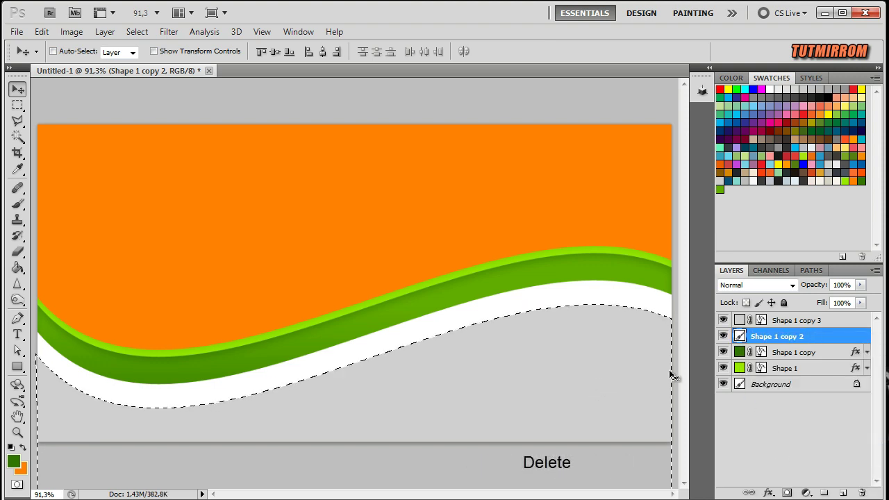
pyautogui.click(723, 320)
pyautogui.hotkey('ctrl', 'd')
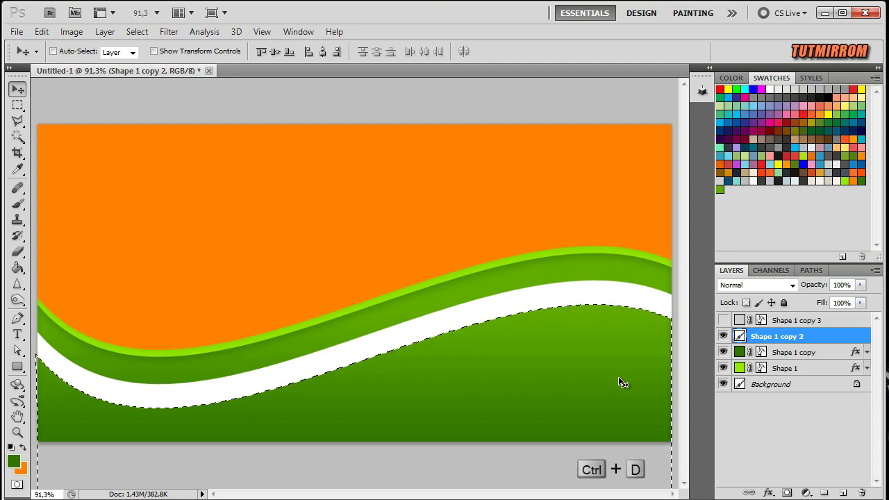
pyautogui.click(42, 31)
pyautogui.moveTo(62, 315)
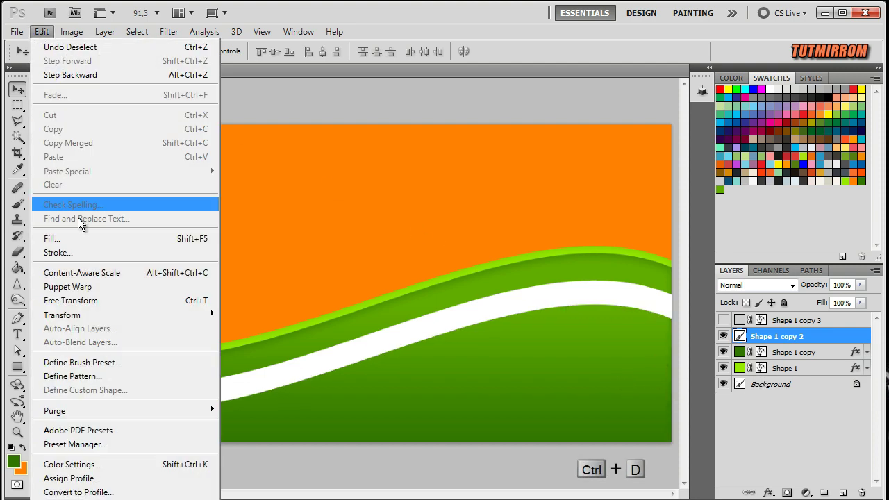
# - Perspective-transform the white stripe so it slopes down rightward and widens at its right end
pyautogui.click(255, 389)
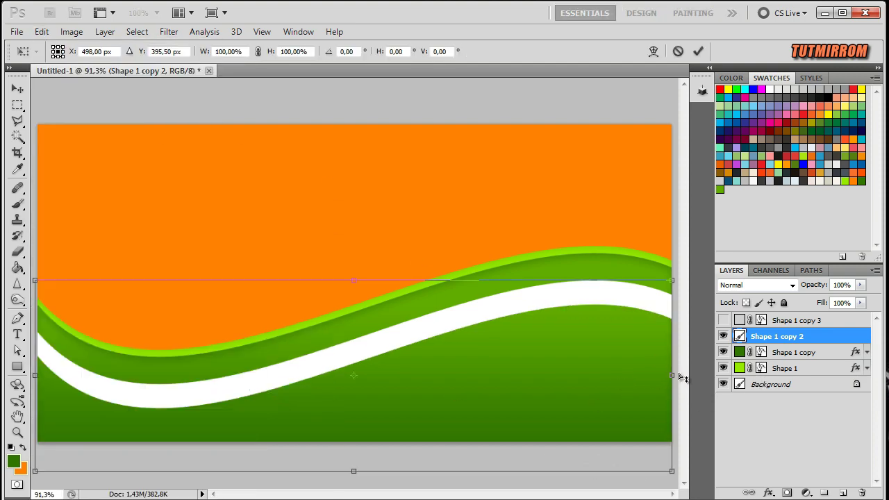
pyautogui.moveTo(671, 375); pyautogui.dragTo(671, 416)
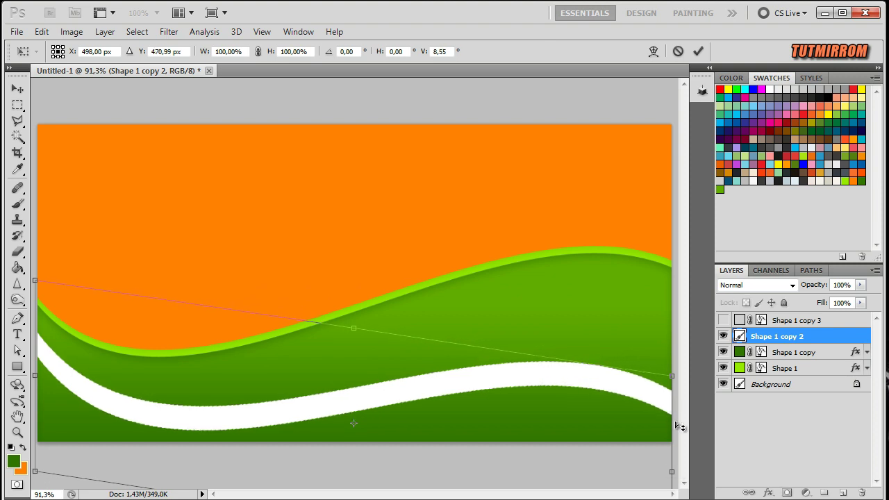
pyautogui.moveTo(36, 473); pyautogui.dragTo(61, 430)
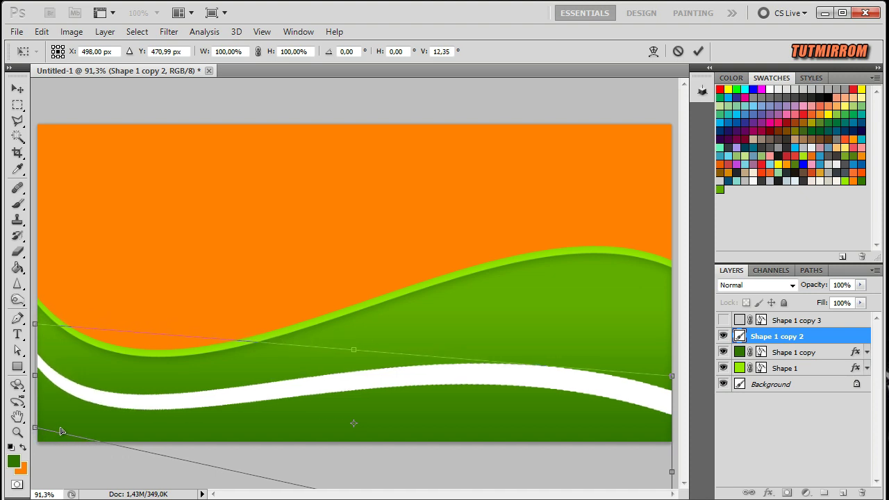
pyautogui.moveTo(196, 401); pyautogui.dragTo(205, 368)
pyautogui.moveTo(682, 437); pyautogui.dragTo(656, 480)
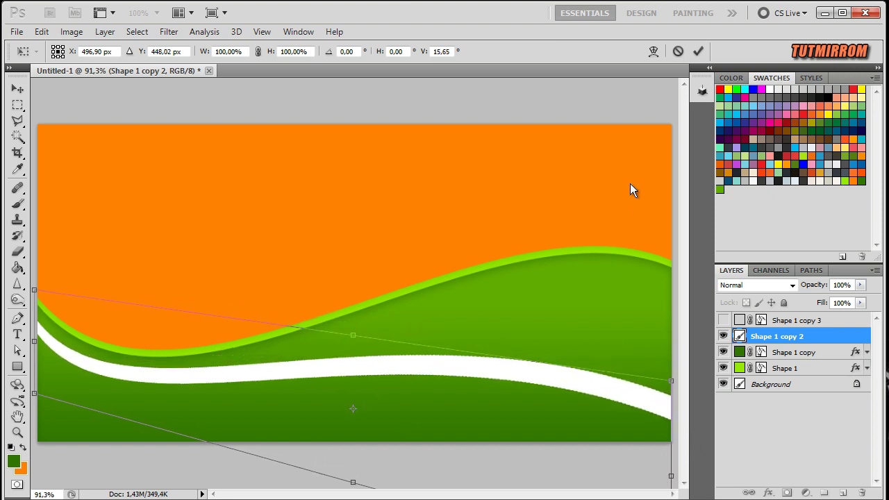
pyautogui.click(698, 50)
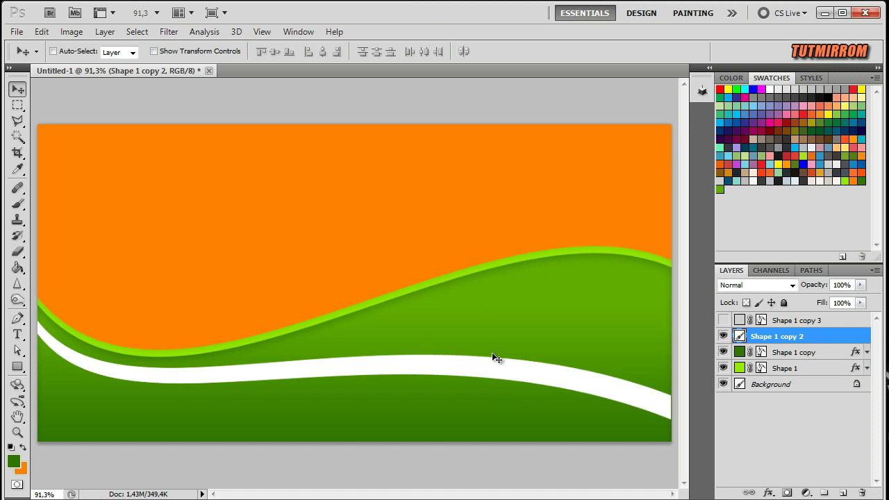
# - Set the white stripe layer to Overlay blend mode at 19% opacity
pyautogui.click(790, 284)
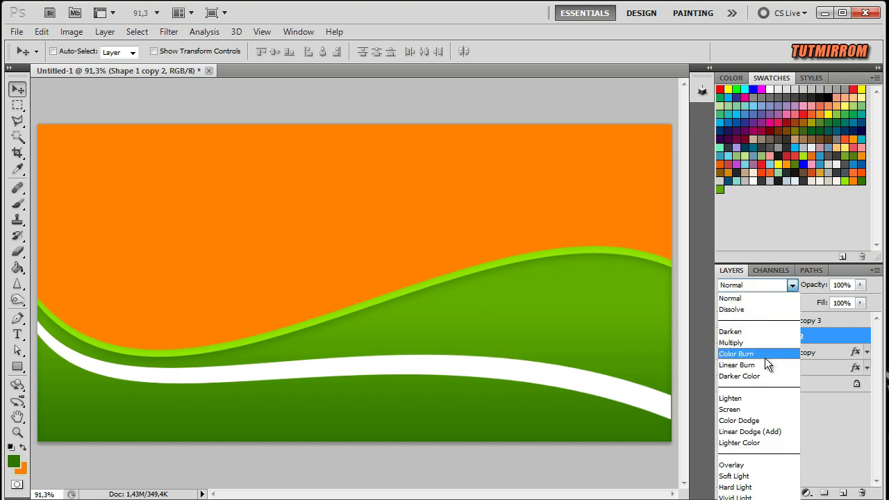
pyautogui.click(751, 464)
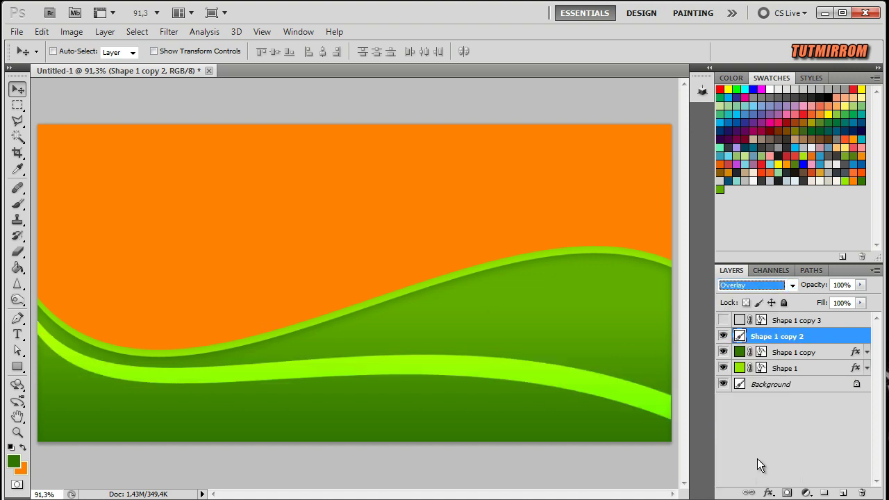
pyautogui.click(853, 286)
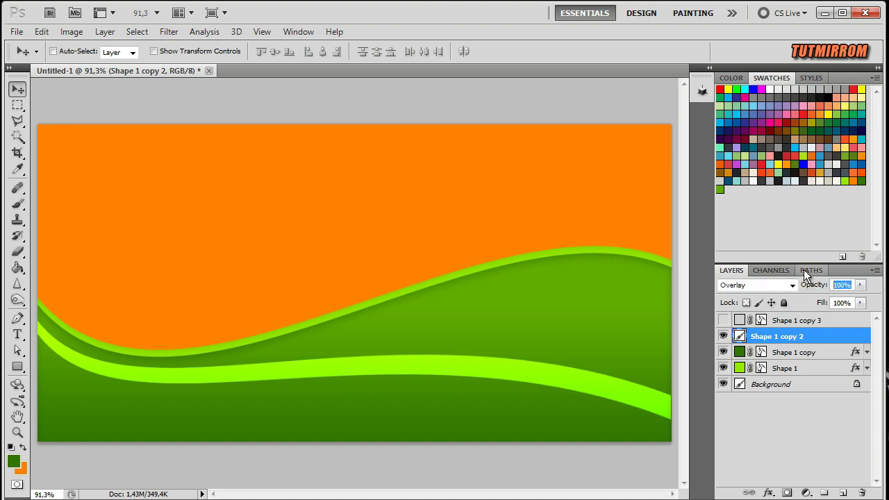
pyautogui.write('19')
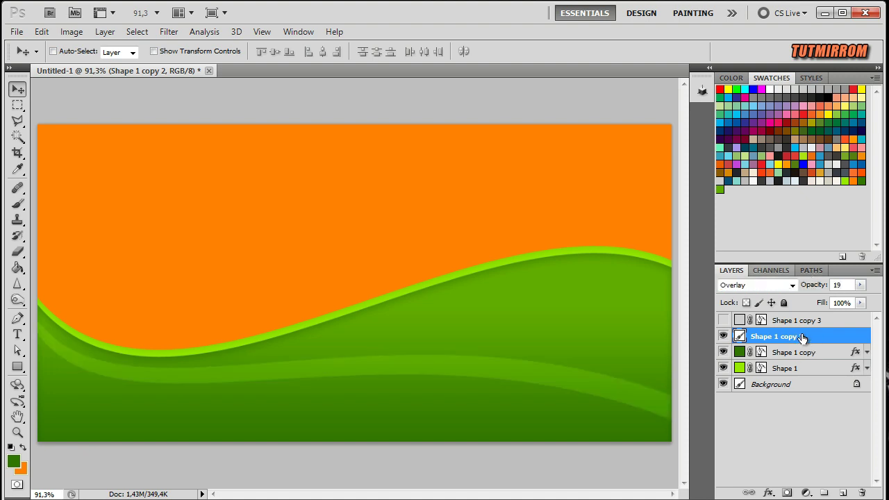
# - Duplicate the faint stripe, move the copy lower, and zoom out to view the banner
pyautogui.hotkey('ctrl', 'j')
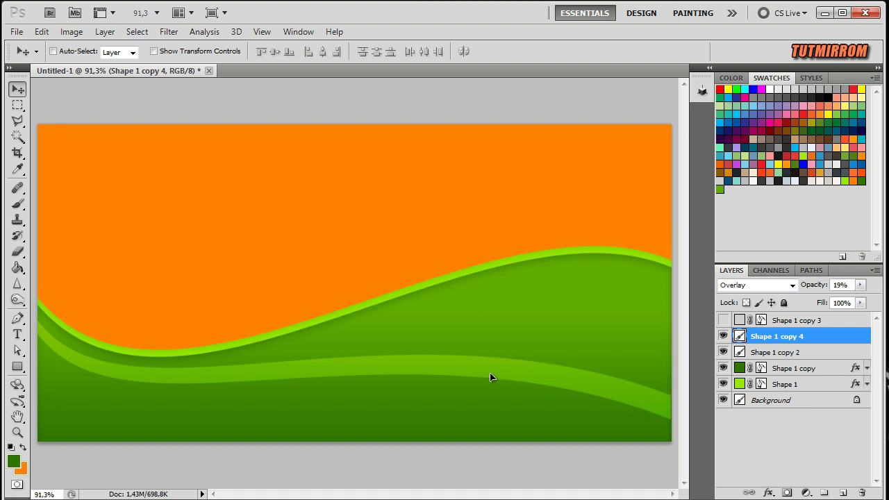
pyautogui.moveTo(489, 370); pyautogui.dragTo(490, 386)
pyautogui.click(17, 432)
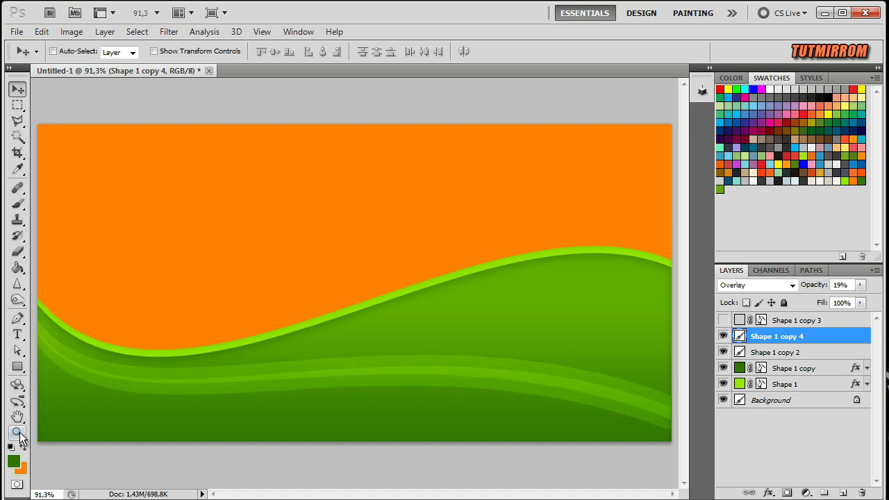
pyautogui.keyDown('alt'); pyautogui.click(236, 414); pyautogui.keyUp('alt')
# - Move the copy 4 streak lower and scale it taller and wider
pyautogui.press('v')
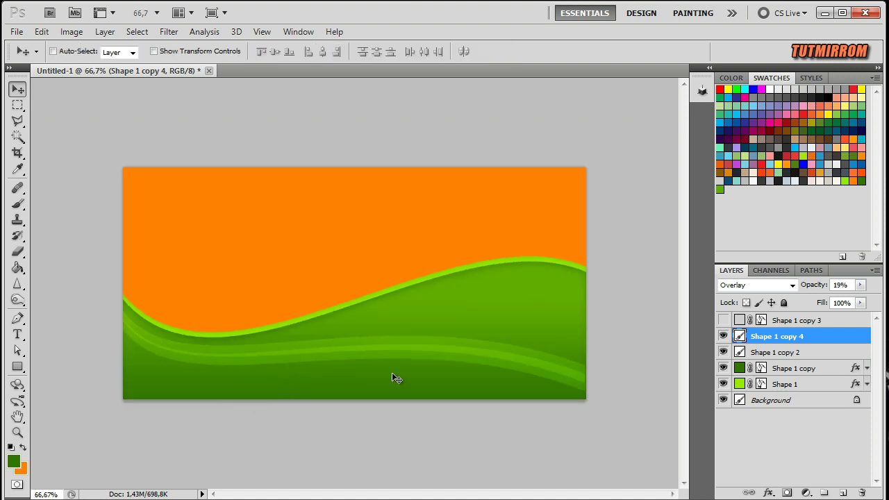
pyautogui.moveTo(499, 359); pyautogui.dragTo(496, 369)
pyautogui.hotkey('ctrl', 't')
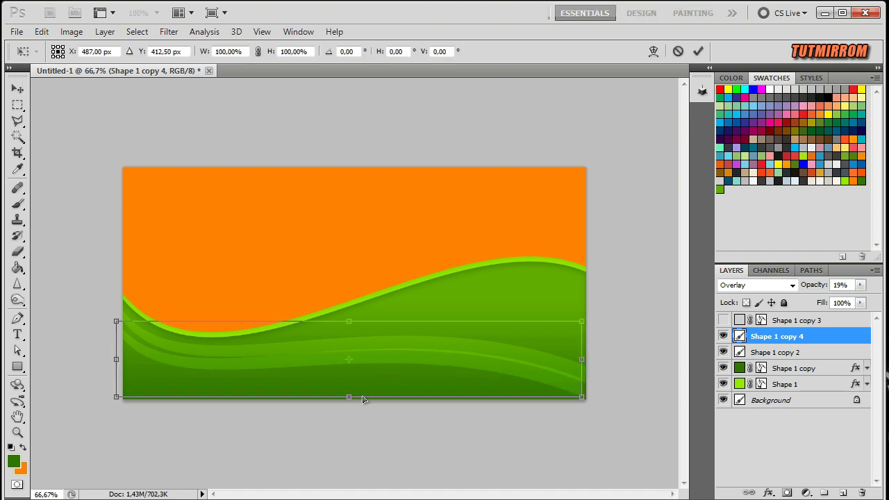
pyautogui.moveTo(349, 399); pyautogui.dragTo(345, 431)
pyautogui.moveTo(349, 320); pyautogui.dragTo(354, 308)
pyautogui.moveTo(582, 373); pyautogui.dragTo(626, 378)
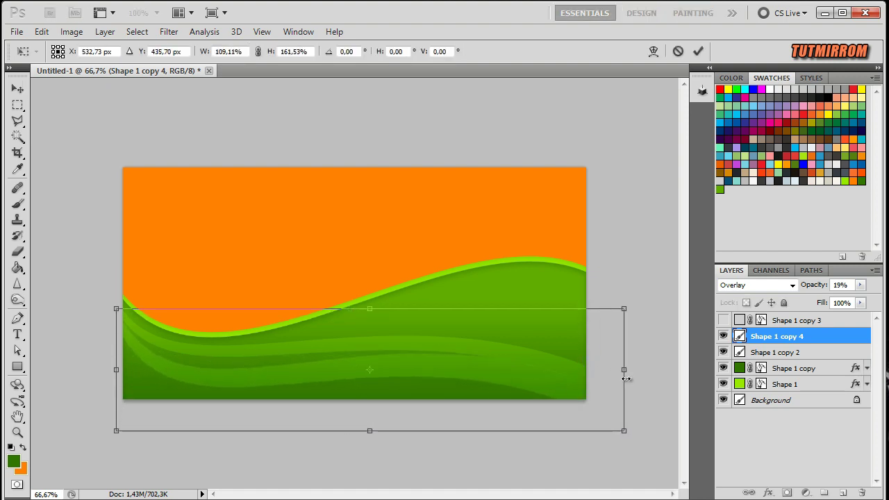
pyautogui.moveTo(512, 381); pyautogui.dragTo(513, 375)
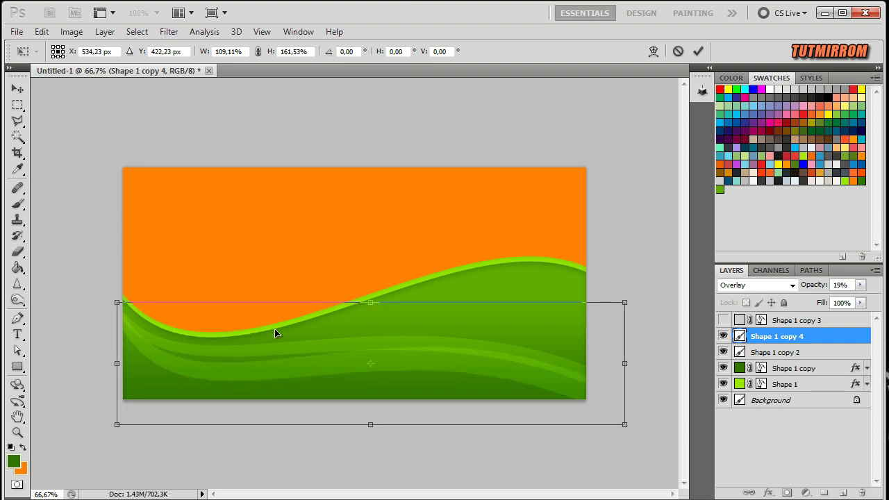
# - Skew the streak so its left side rises and right side drops
pyautogui.click(41, 31)
pyautogui.click(305, 390)
pyautogui.moveTo(121, 382); pyautogui.dragTo(117, 360)
pyautogui.moveTo(627, 365); pyautogui.dragTo(628, 372)
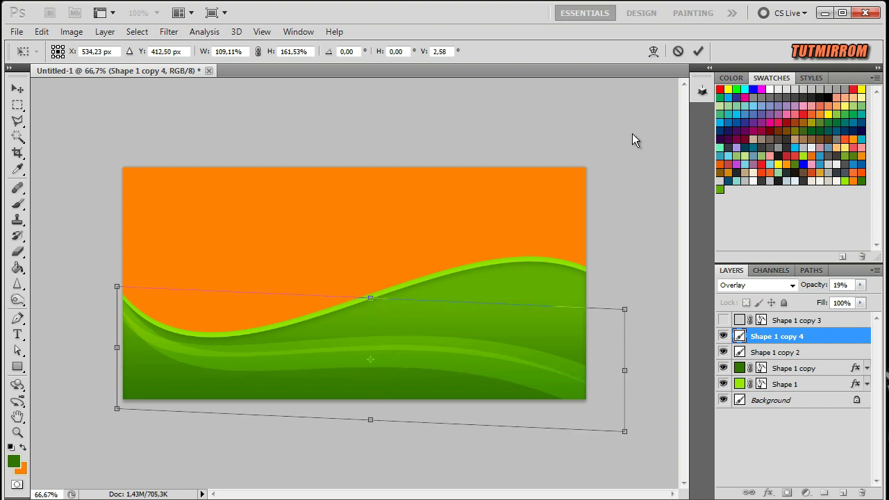
# - Warp the streak to curve along the green wave and set its opacity to 46%
pyautogui.click(653, 50)
pyautogui.moveTo(287, 417); pyautogui.dragTo(285, 451)
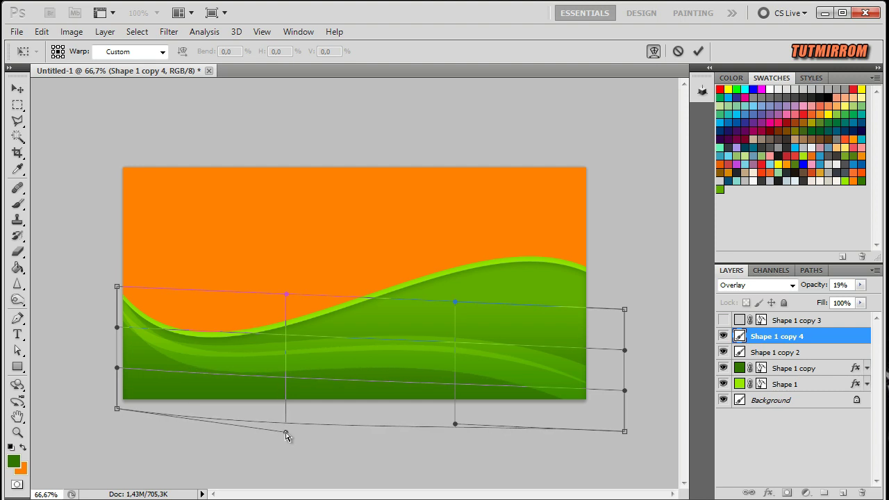
pyautogui.moveTo(455, 424); pyautogui.dragTo(446, 455)
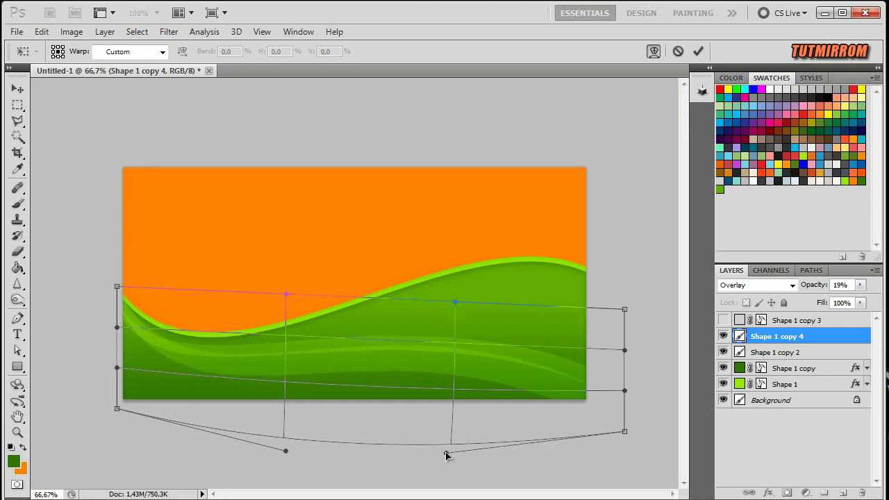
pyautogui.moveTo(453, 304)
pyautogui.mouseDown()
pyautogui.moveTo(448, 356)
pyautogui.moveTo(456, 340)
pyautogui.mouseUp()
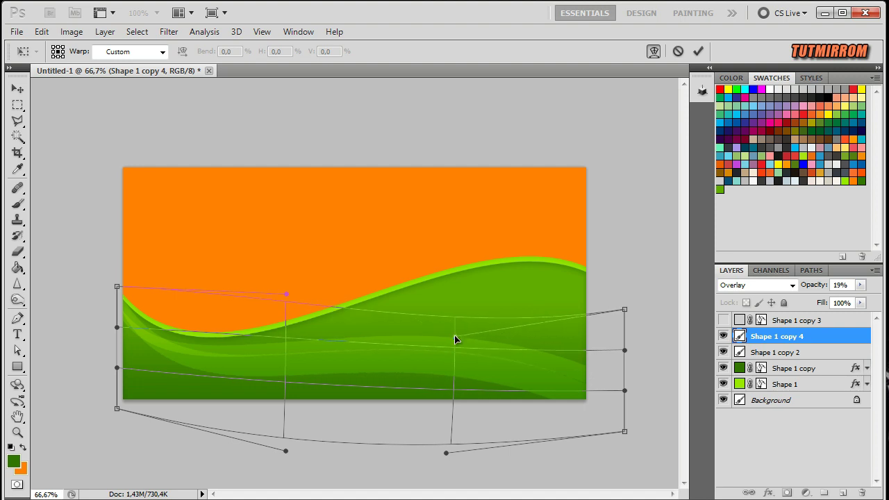
pyautogui.click(698, 51)
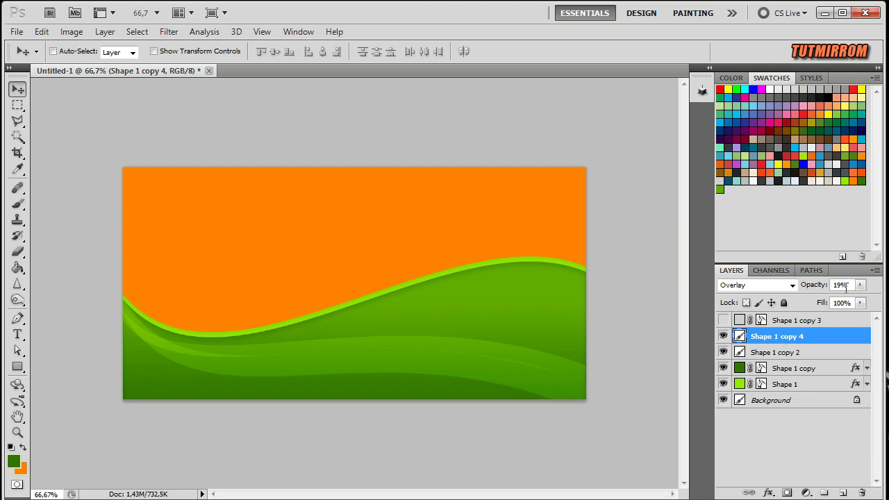
pyautogui.write('52')
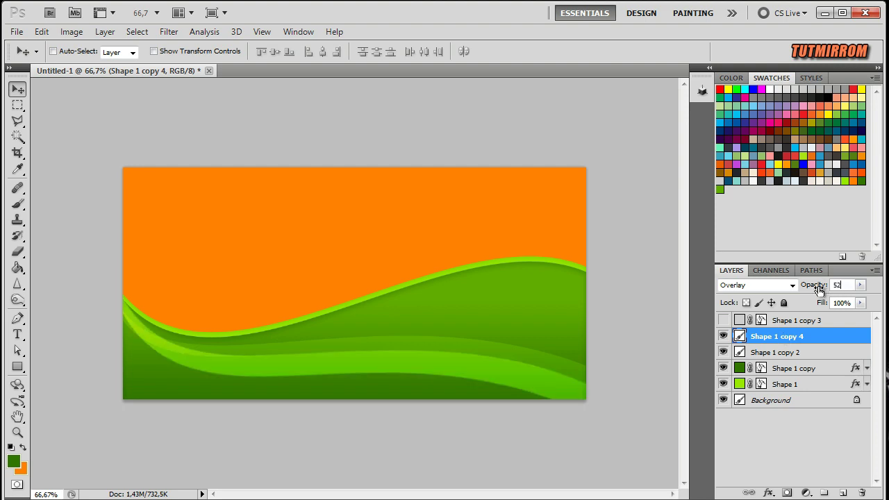
pyautogui.moveTo(800, 352); pyautogui.dragTo(791, 340)
# - Add a layer mask to Shape 1 copy 4 and set the Brush to 40% opacity
pyautogui.scroll(2, 404, 407)
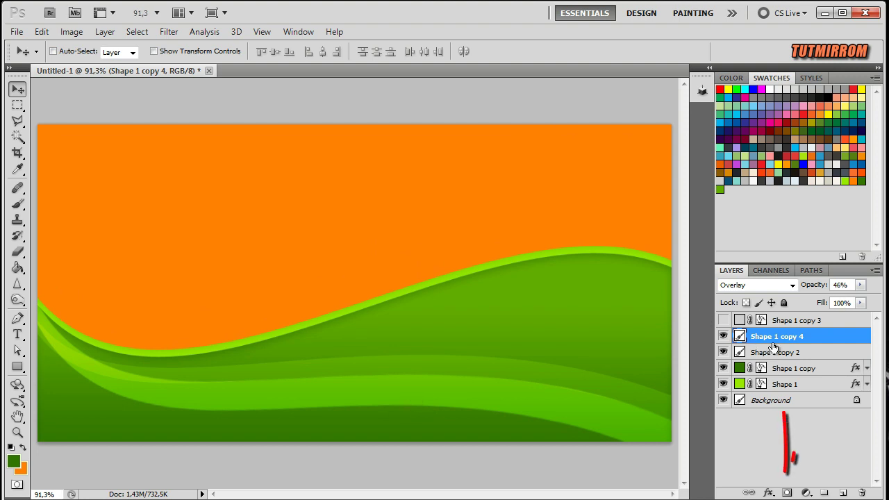
pyautogui.click(787, 493)
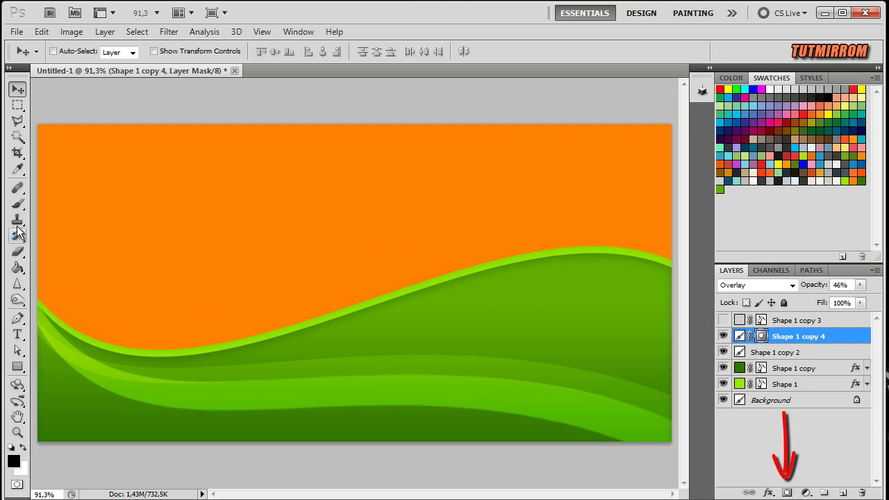
pyautogui.click(17, 203)
pyautogui.click(66, 200)
pyautogui.click(264, 52)
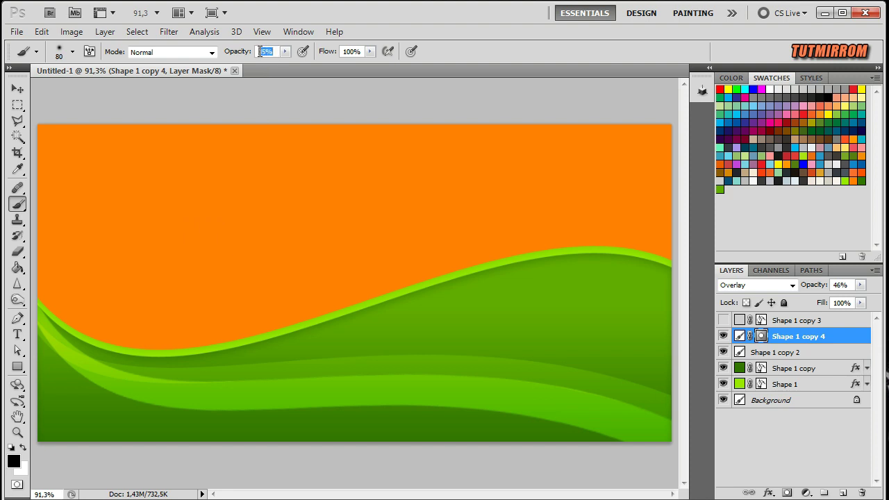
pyautogui.write('40')
pyautogui.press('Return')
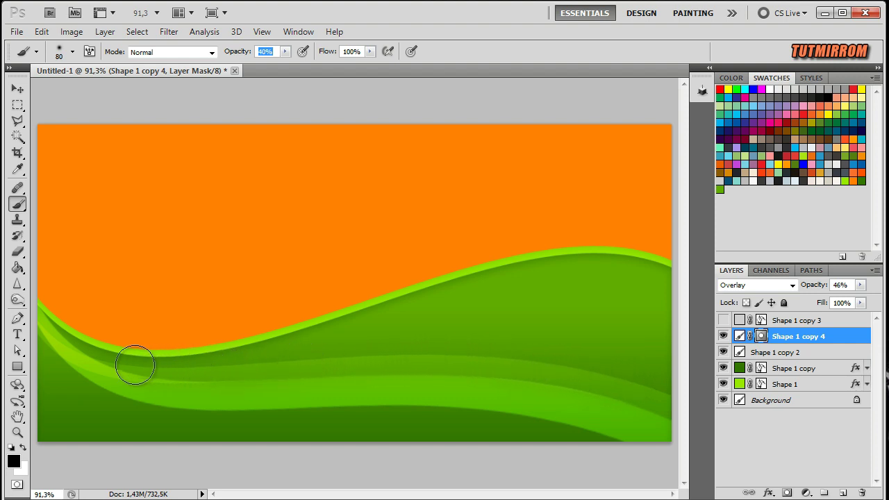
pyautogui.click(56, 340)
# - Paint black on the mask to soften the streak's hard edges, then show Shape 1 copy 3
pyautogui.moveTo(55, 341); pyautogui.dragTo(313, 304)
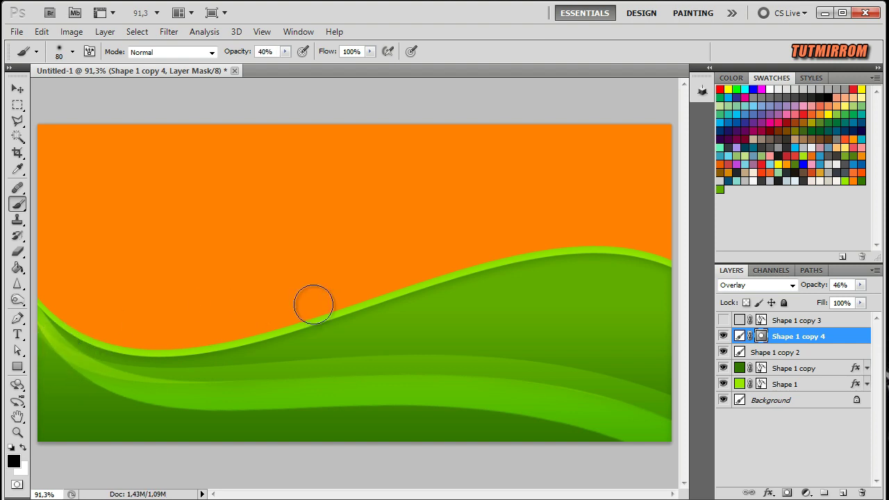
pyautogui.hotkey('ctrl', 'z')
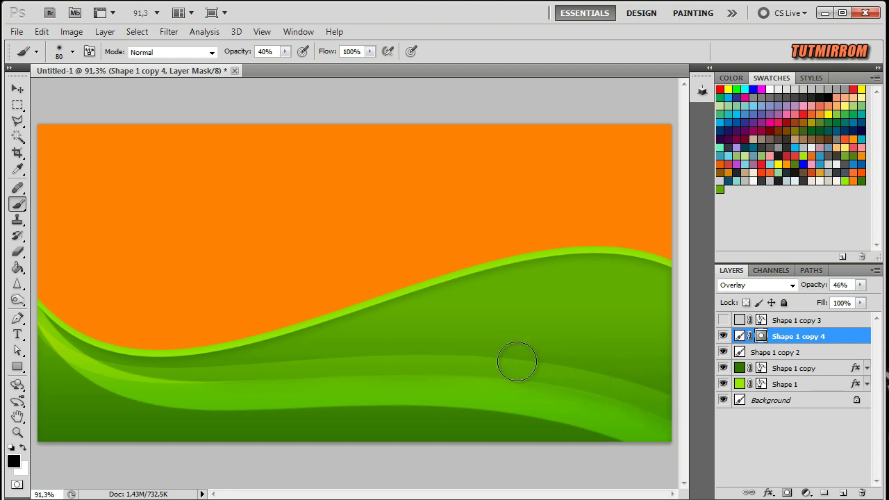
pyautogui.moveTo(276, 361); pyautogui.dragTo(201, 363)
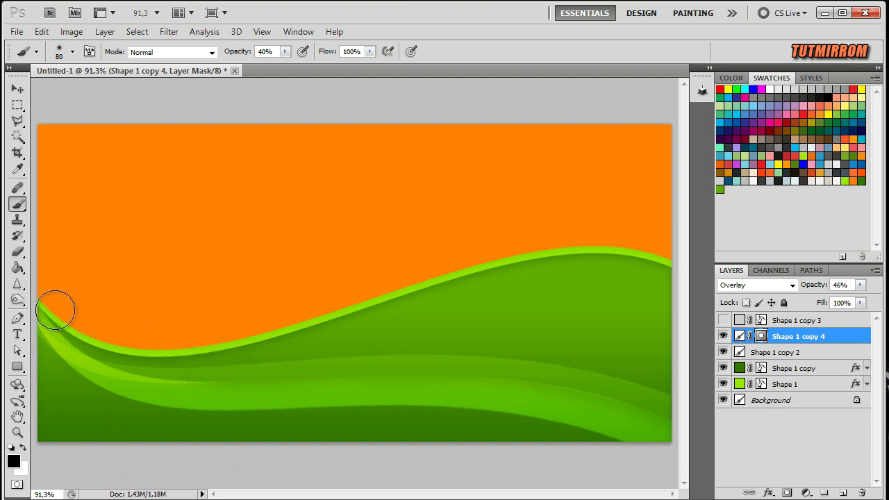
pyautogui.moveTo(99, 339); pyautogui.dragTo(234, 341)
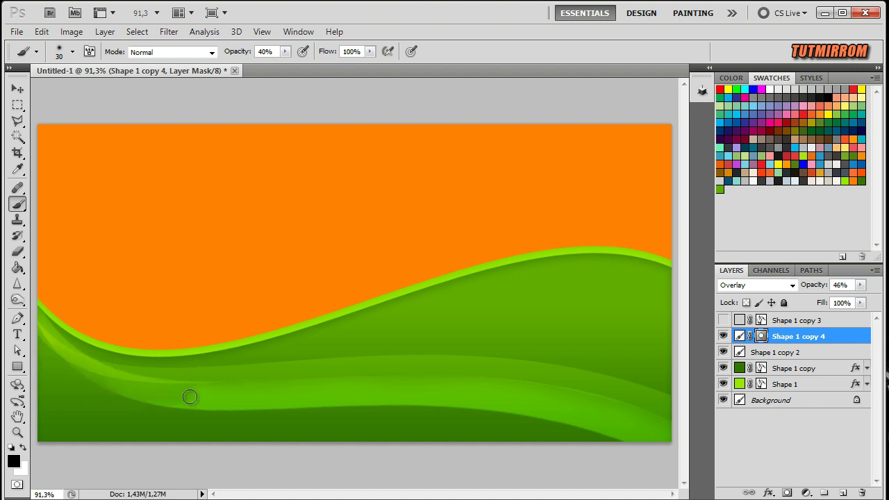
pyautogui.hotkey('ctrl', 'z')
pyautogui.moveTo(57, 380); pyautogui.dragTo(248, 373)
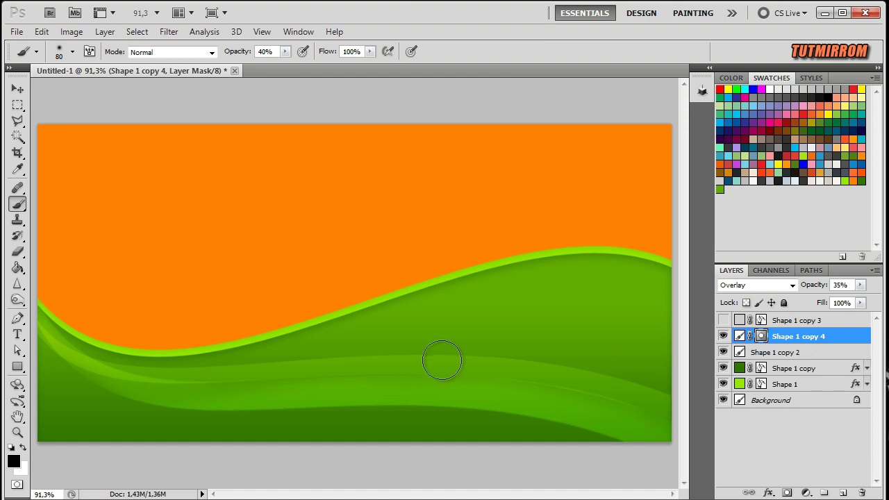
pyautogui.press('v')
pyautogui.click(799, 320)
# - Fill Shape 1 copy 3 with yellow and move it up over the wave
pyautogui.click(723, 320)
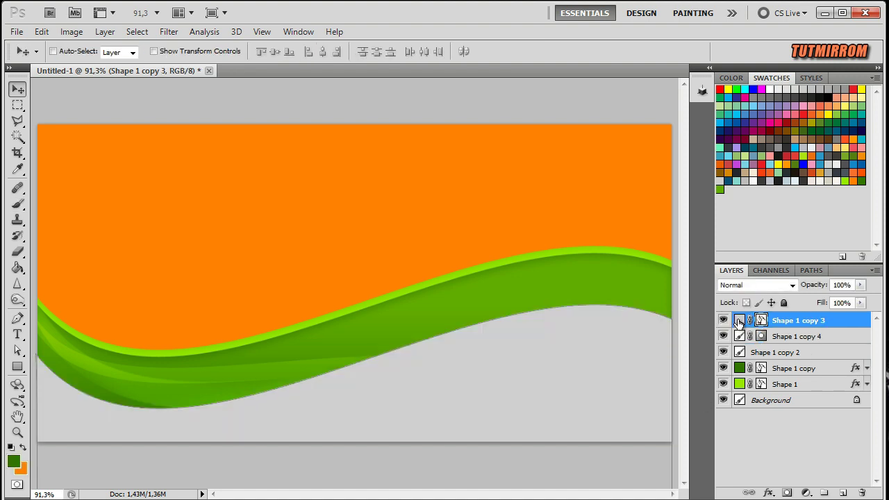
pyautogui.doubleClick(739, 320)
pyautogui.click(653, 169)
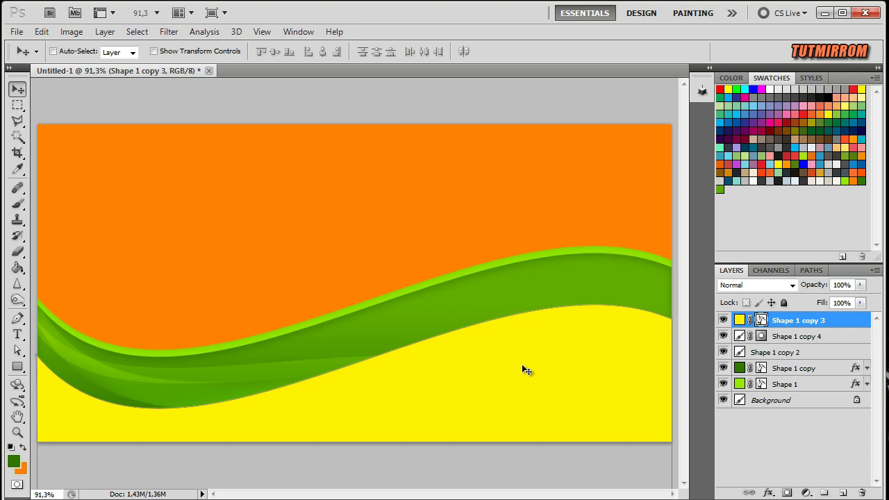
pyautogui.moveTo(523, 366); pyautogui.dragTo(525, 336)
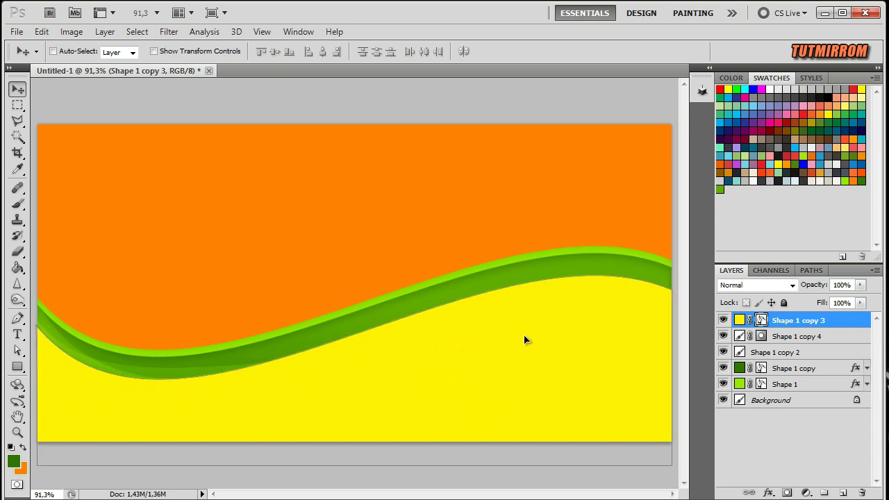
pyautogui.click(761, 325)
# - Set Shape 1 copy 3 to Overlay at 66% and mask its lower-left area
pyautogui.click(793, 286)
pyautogui.click(743, 466)
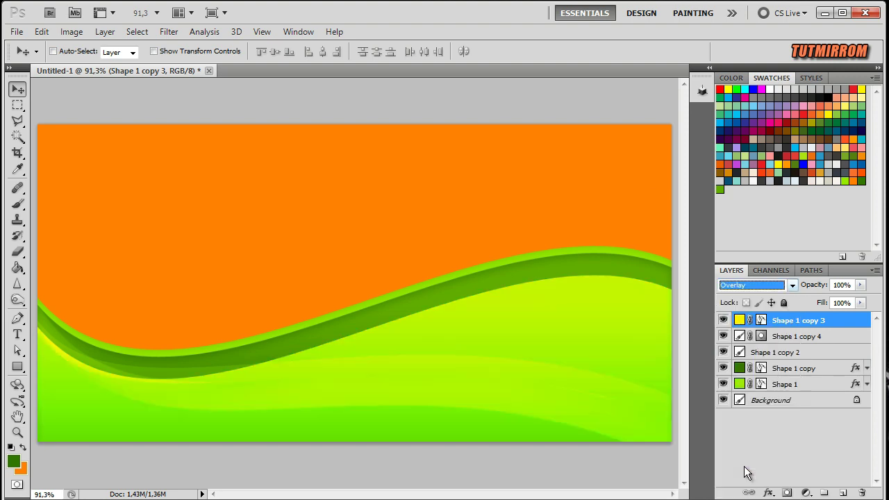
pyautogui.moveTo(810, 289); pyautogui.dragTo(793, 288)
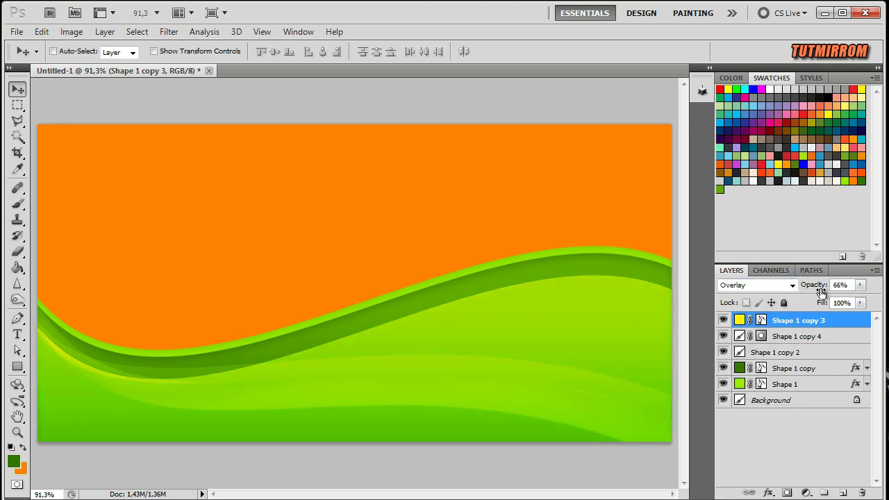
pyautogui.click(787, 493)
pyautogui.click(17, 204)
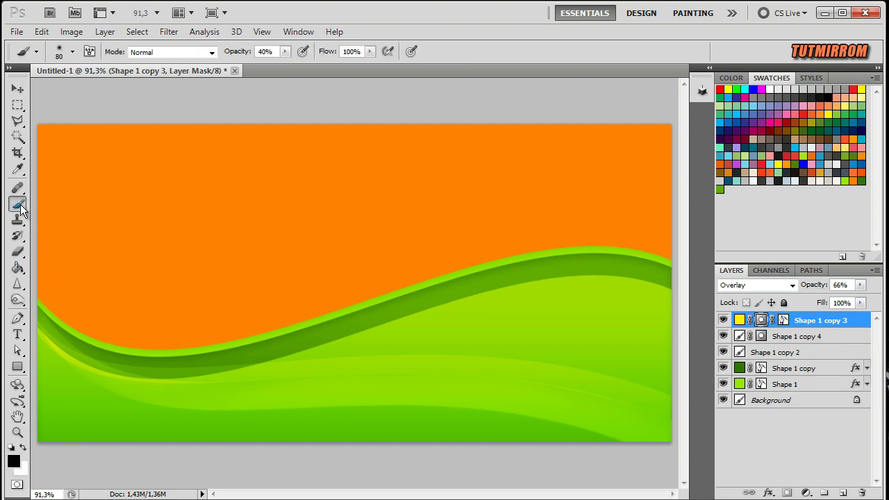
pyautogui.moveTo(48, 382)
pyautogui.mouseDown()
pyautogui.moveTo(61, 427)
pyautogui.moveTo(101, 417)
pyautogui.moveTo(54, 380)
pyautogui.moveTo(109, 403)
pyautogui.moveTo(75, 407)
pyautogui.moveTo(48, 362)
pyautogui.moveTo(67, 434)
pyautogui.moveTo(67, 424)
pyautogui.moveTo(125, 421)
pyautogui.moveTo(293, 473)
pyautogui.moveTo(329, 452)
pyautogui.moveTo(308, 477)
pyautogui.moveTo(239, 459)
pyautogui.moveTo(252, 438)
pyautogui.moveTo(396, 428)
pyautogui.moveTo(535, 451)
pyautogui.moveTo(543, 443)
pyautogui.mouseUp()
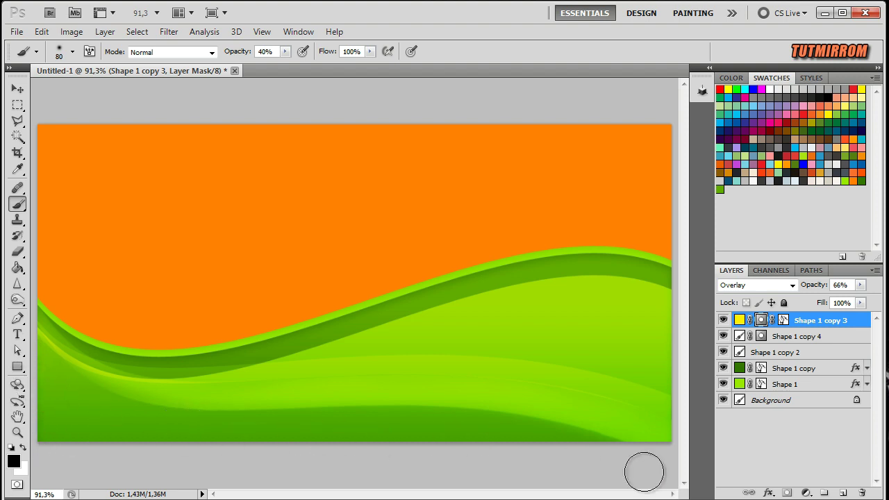
# - Paint black on Shape 1 copy 3's mask across the lower-left corner and bottom edge
pyautogui.moveTo(32, 289); pyautogui.dragTo(274, 183)
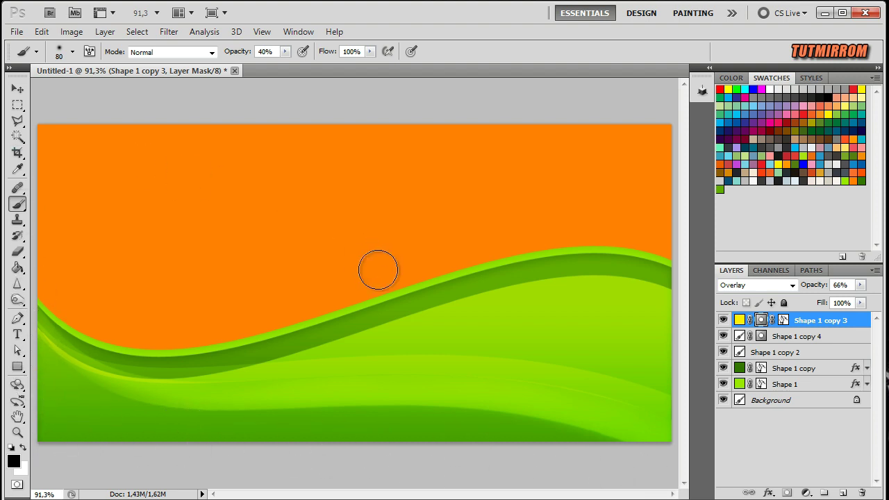
pyautogui.moveTo(663, 380)
pyautogui.mouseDown()
pyautogui.moveTo(641, 450)
pyautogui.moveTo(627, 458)
pyautogui.moveTo(582, 435)
pyautogui.moveTo(426, 403)
pyautogui.moveTo(159, 389)
pyautogui.moveTo(32, 342)
pyautogui.mouseUp()
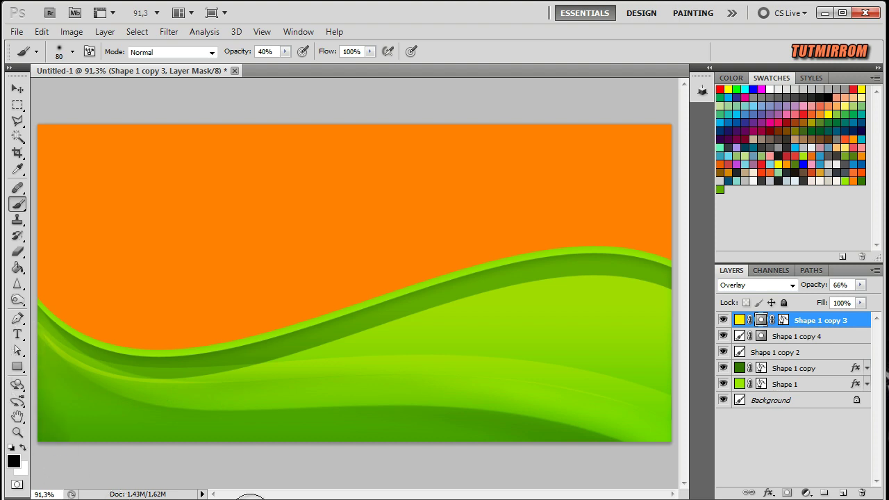
pyautogui.moveTo(36, 368)
pyautogui.mouseDown()
pyautogui.moveTo(89, 417)
pyautogui.moveTo(74, 407)
pyautogui.moveTo(121, 412)
pyautogui.mouseUp()
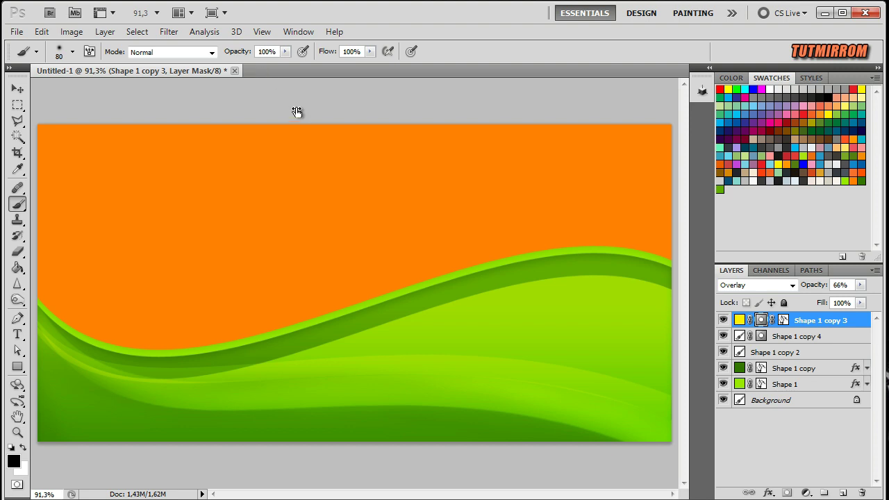
pyautogui.moveTo(214, 463); pyautogui.dragTo(124, 439)
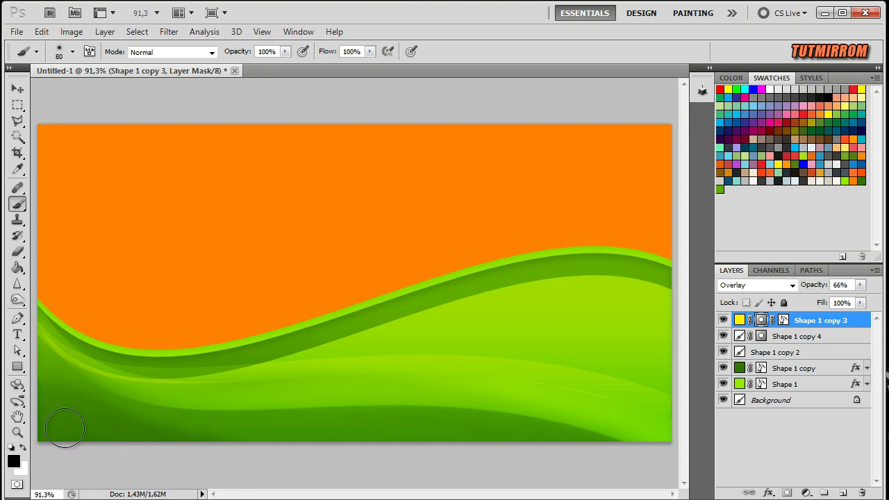
pyautogui.moveTo(202, 444); pyautogui.dragTo(334, 450)
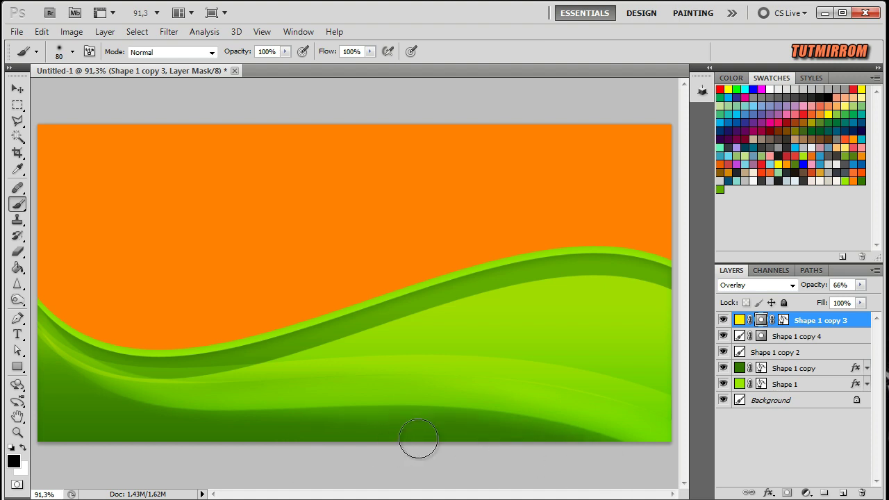
pyautogui.moveTo(438, 437); pyautogui.dragTo(398, 433)
pyautogui.moveTo(641, 466); pyautogui.dragTo(521, 464)
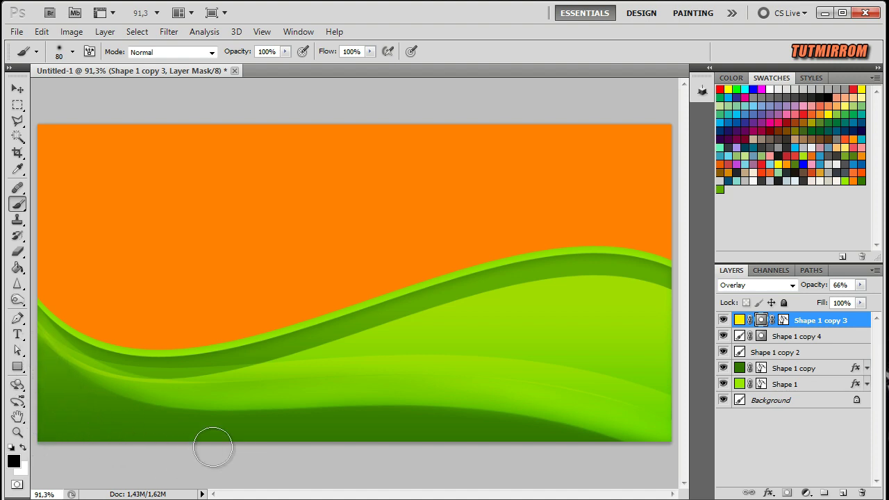
# - Target Shape 1 copy 3's layer mask and paint black to fade part of the wave
pyautogui.press('v')
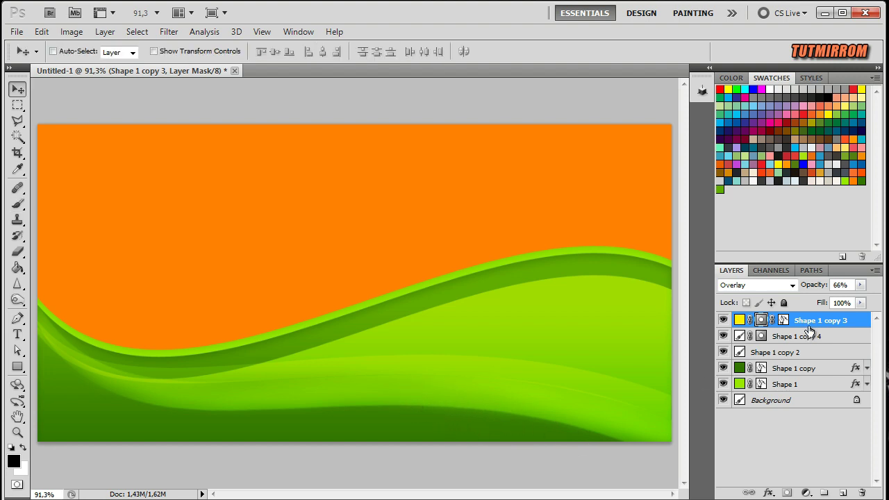
pyautogui.moveTo(808, 323); pyautogui.dragTo(809, 359)
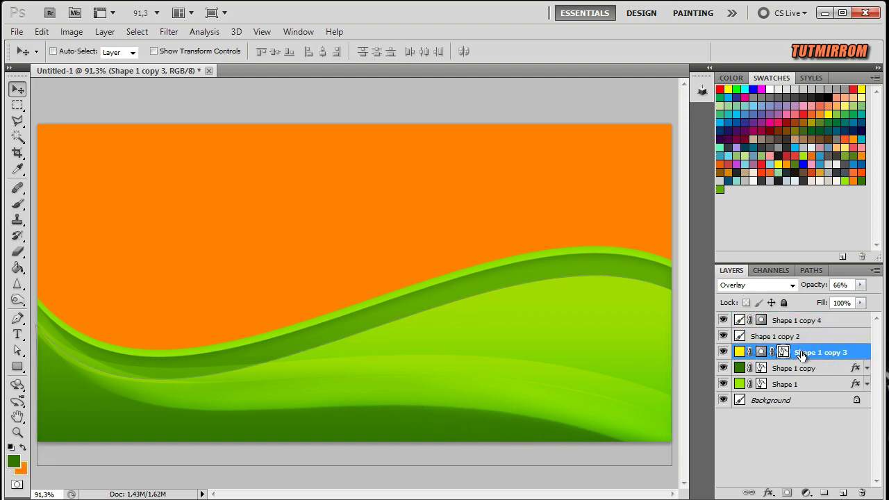
pyautogui.moveTo(801, 355); pyautogui.dragTo(801, 323)
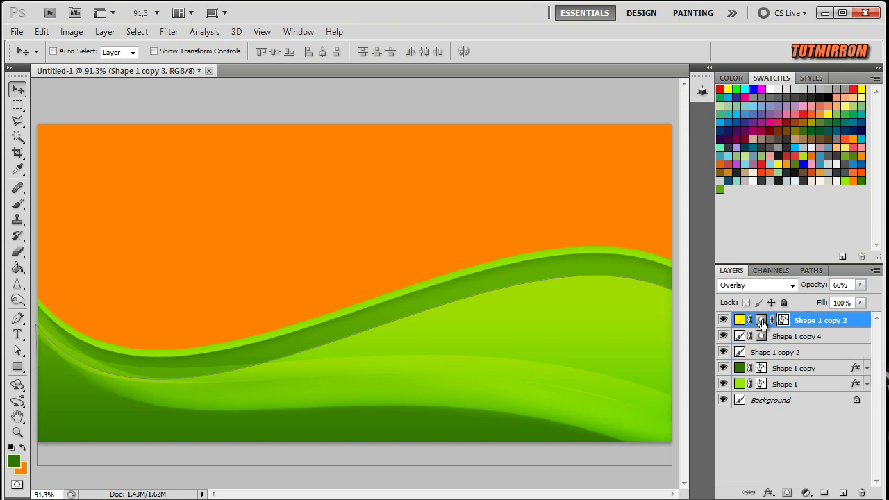
pyautogui.click(783, 320)
pyautogui.doubleClick(763, 323)
pyautogui.press('Escape')
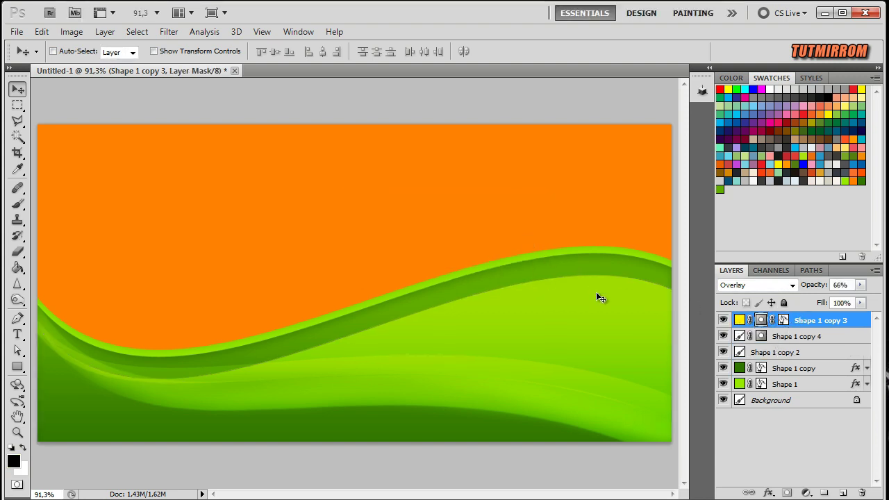
pyautogui.click(20, 204)
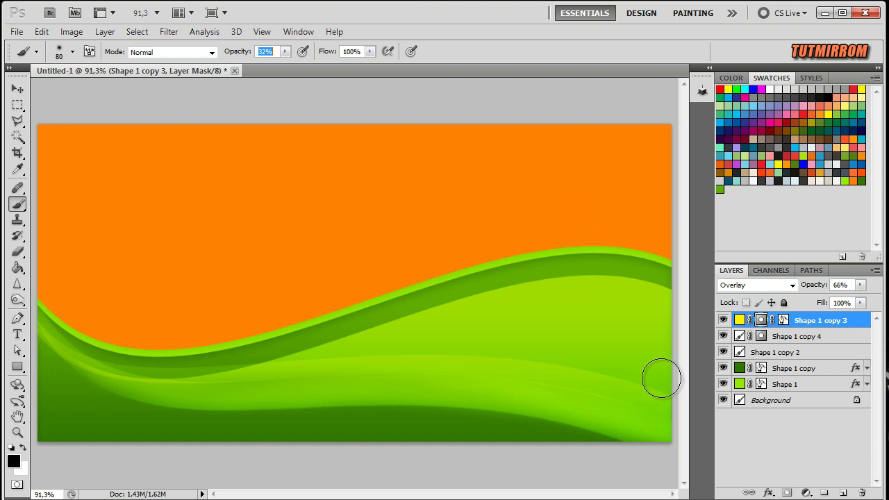
pyautogui.moveTo(649, 407)
pyautogui.mouseDown()
pyautogui.moveTo(562, 380)
pyautogui.moveTo(609, 387)
pyautogui.moveTo(507, 382)
pyautogui.moveTo(515, 371)
pyautogui.mouseUp()
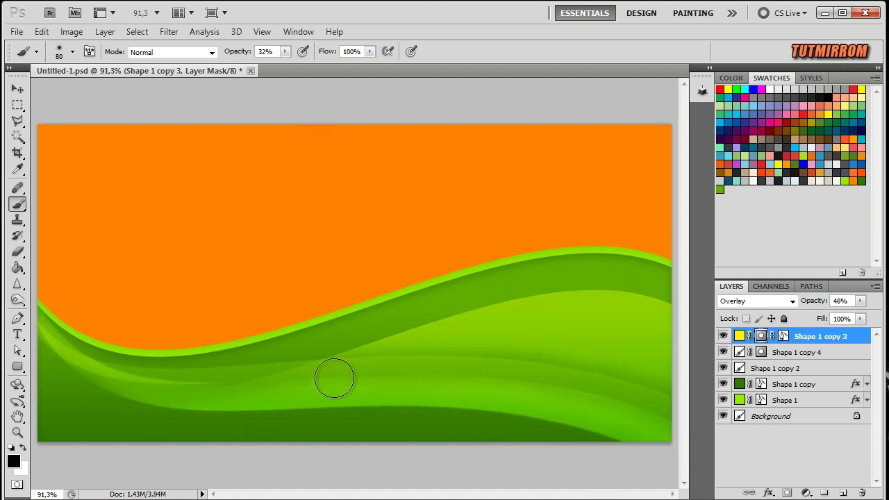
# - Select the three upper wave layers and nudge them down
pyautogui.press('v')
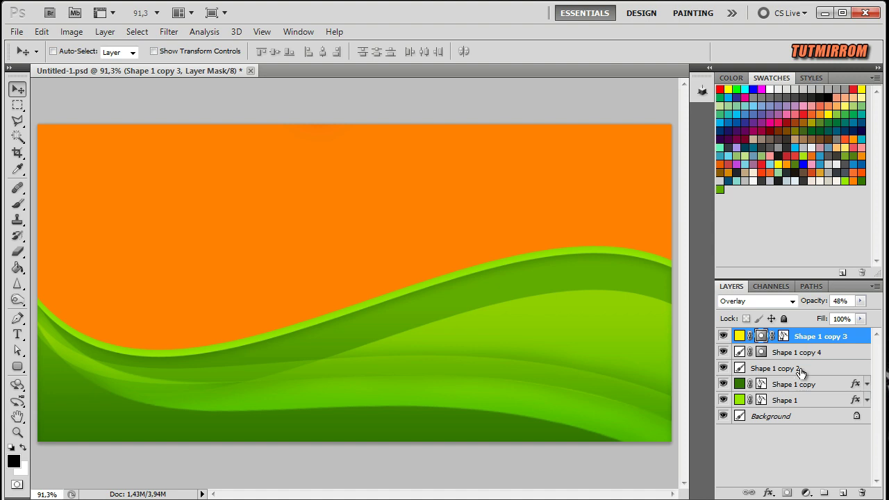
pyautogui.keyDown('shift'); pyautogui.click(801, 370); pyautogui.keyUp('shift')
pyautogui.hotkey('shift', 'Down')
pyautogui.hotkey('shift', 'Down')
pyautogui.hotkey('shift', 'Down')
pyautogui.hotkey('shift', 'Down')
pyautogui.hotkey('shift', 'Down')
pyautogui.hotkey('shift', 'Down')
pyautogui.hotkey('shift', 'Down')
pyautogui.hotkey('shift', 'Down')
pyautogui.hotkey('shift', 'Down')
# - Group the five wave layers and add a new layer above the Background
pyautogui.click(826, 338)
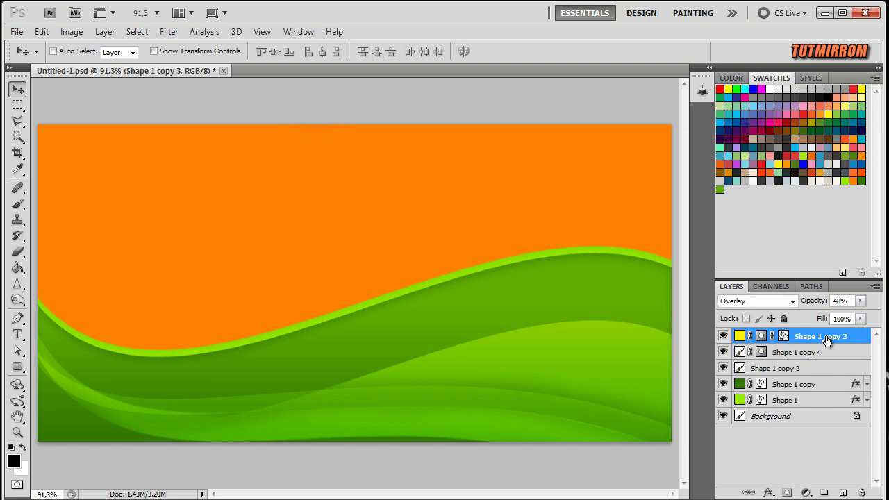
pyautogui.keyDown('shift'); pyautogui.click(795, 402); pyautogui.keyUp('shift')
pyautogui.hotkey('ctrl', 'g')
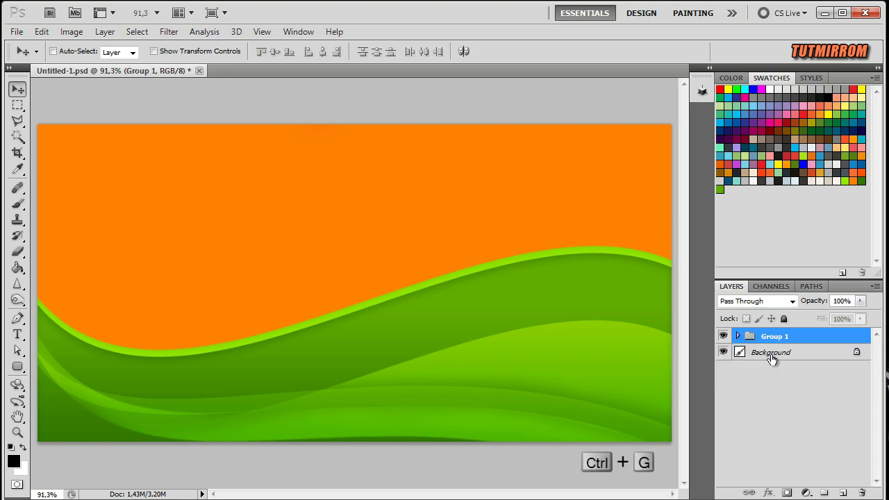
pyautogui.click(771, 354)
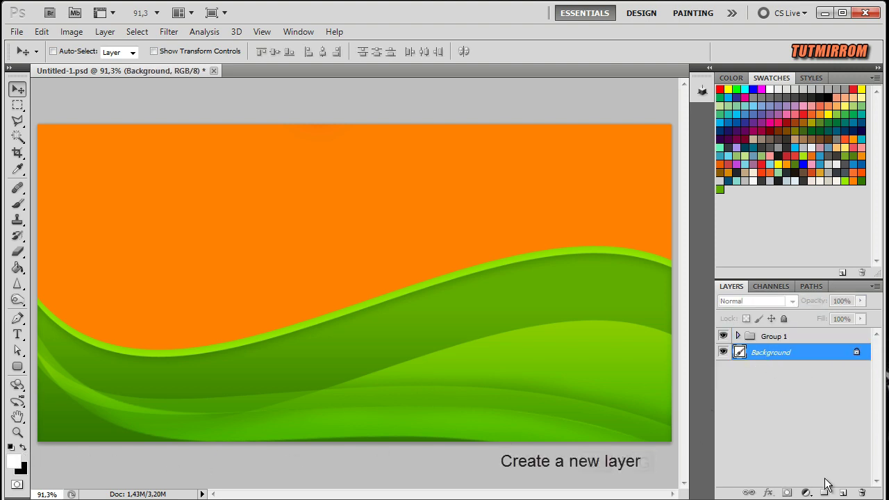
pyautogui.click(841, 493)
# - Choose the 38 px round brush for the bokeh dots
pyautogui.click(18, 204)
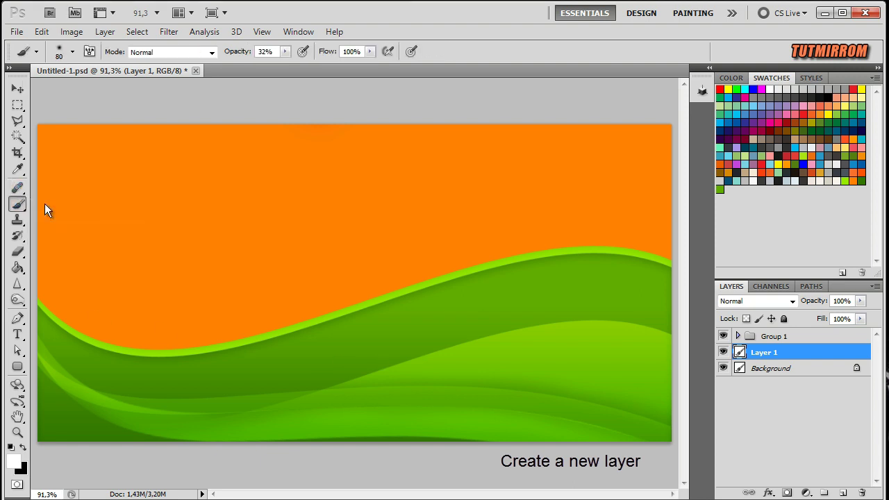
pyautogui.click(72, 52)
pyautogui.click(142, 182)
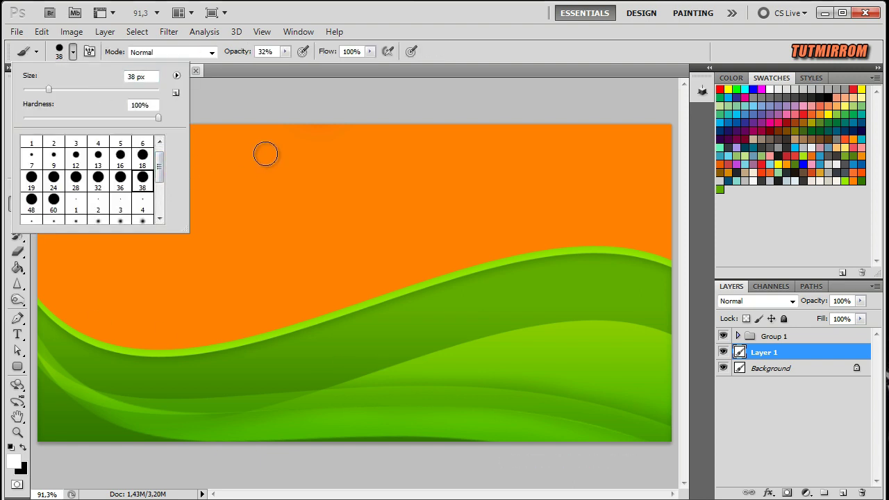
pyautogui.click(281, 221)
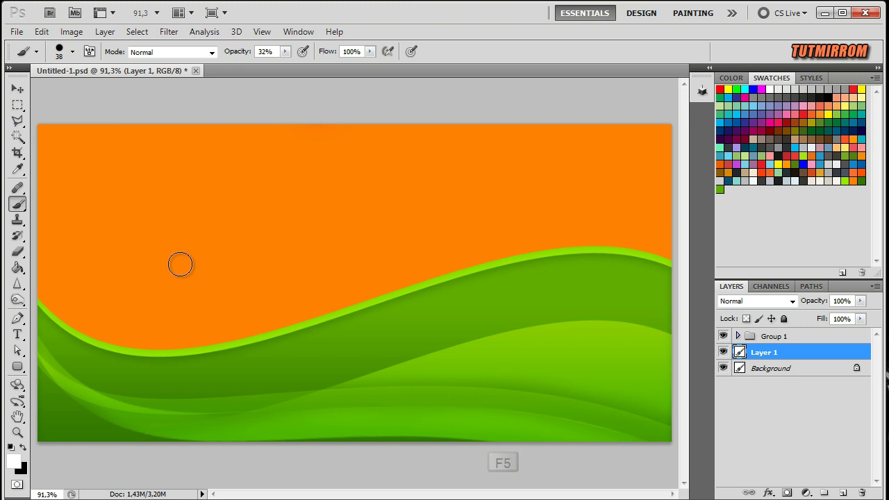
pyautogui.press('F5')
# - Give the brush wider spacing, 46% size jitter, 204% scattering and a 34 px size
pyautogui.moveTo(565, 296)
pyautogui.mouseDown()
pyautogui.moveTo(624, 332)
pyautogui.moveTo(621, 325)
pyautogui.mouseUp()
pyautogui.moveTo(562, 191); pyautogui.dragTo(560, 193)
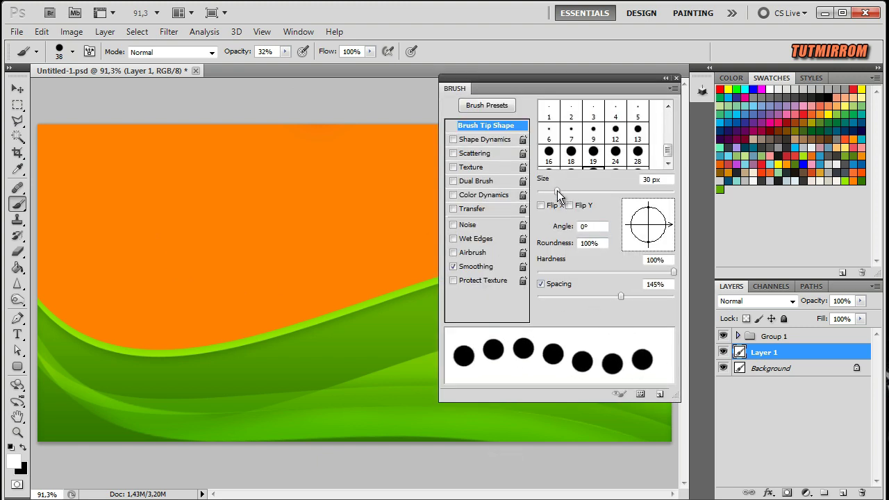
pyautogui.click(479, 142)
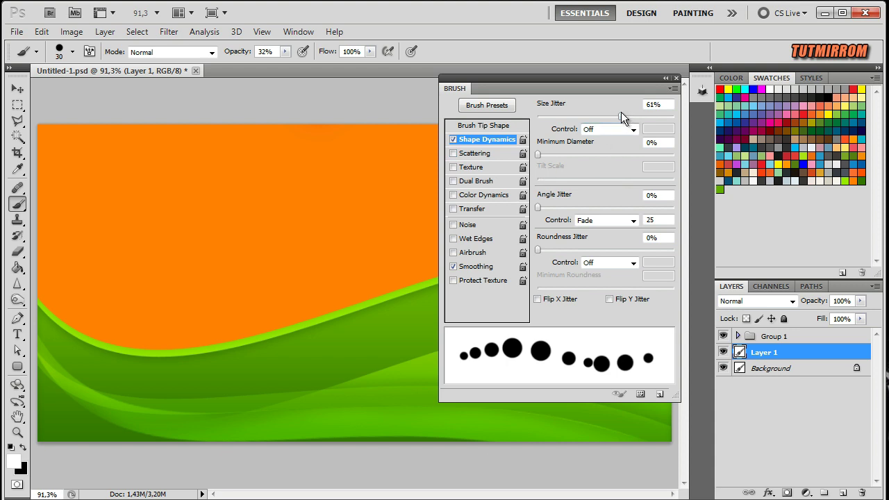
pyautogui.moveTo(621, 116); pyautogui.dragTo(600, 120)
pyautogui.click(490, 153)
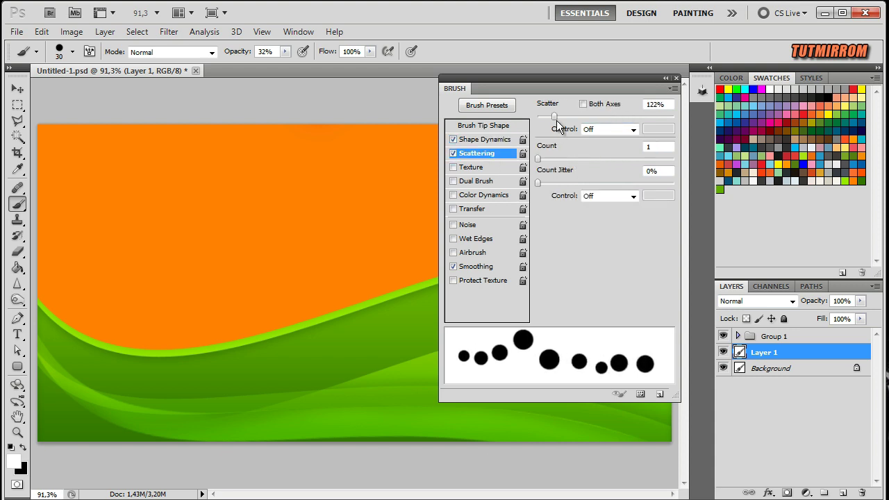
pyautogui.moveTo(555, 115); pyautogui.dragTo(566, 123)
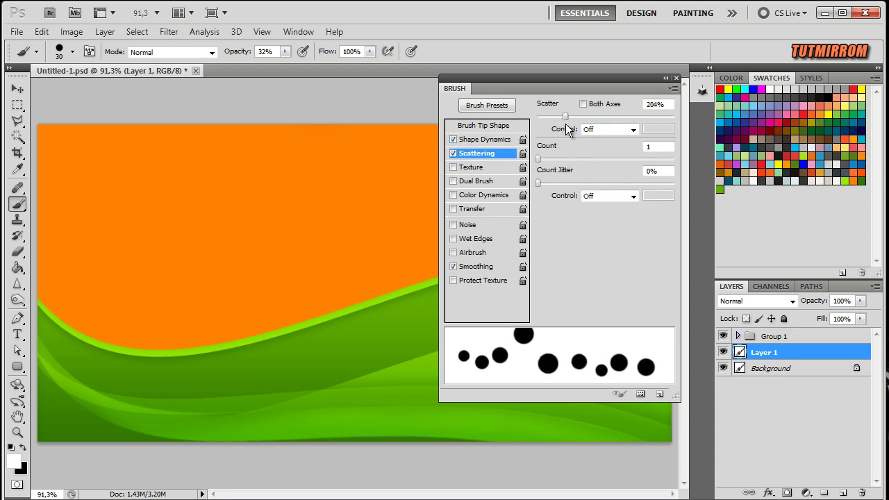
pyautogui.click(484, 126)
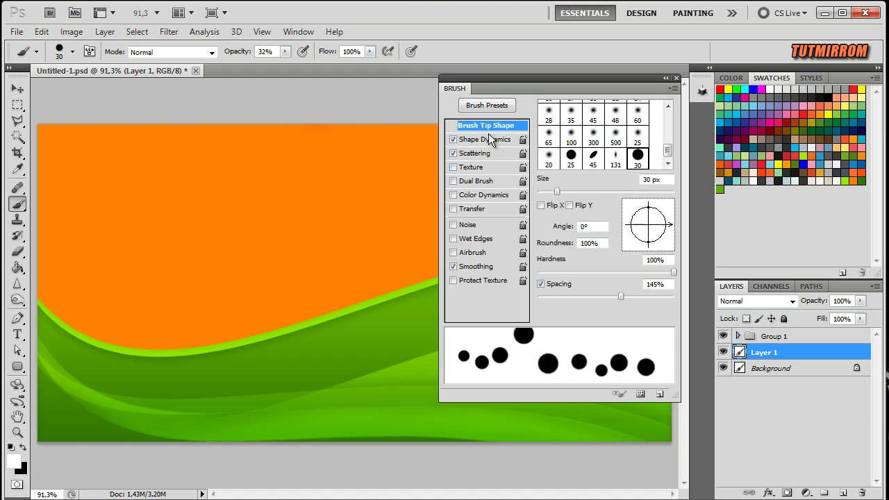
pyautogui.moveTo(563, 194); pyautogui.dragTo(566, 193)
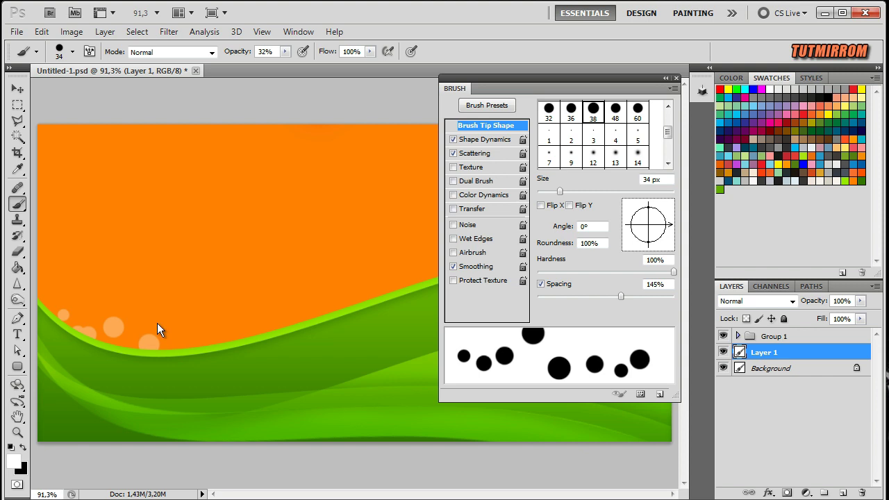
# - Paint white scattered dots along the wave's left curve
pyautogui.hotkey('ctrl', 'z')
pyautogui.moveTo(43, 294)
pyautogui.mouseDown()
pyautogui.moveTo(171, 352)
pyautogui.moveTo(154, 291)
pyautogui.mouseUp()
pyautogui.hotkey('ctrl', 'z')
pyautogui.moveTo(83, 304)
pyautogui.mouseDown()
pyautogui.moveTo(149, 334)
pyautogui.moveTo(121, 338)
pyautogui.mouseUp()
pyautogui.moveTo(49, 276); pyautogui.dragTo(178, 341)
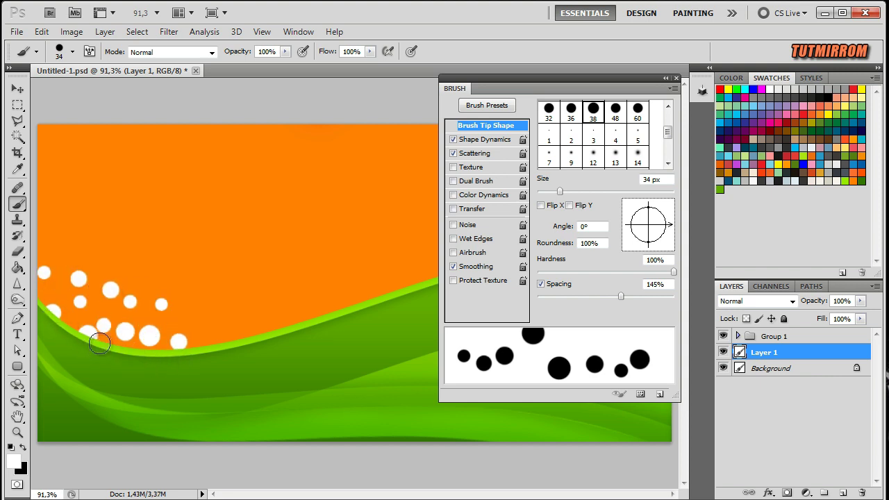
# - On a new layer, paint larger 45 px white dots near the wave's left end
pyautogui.click(843, 493)
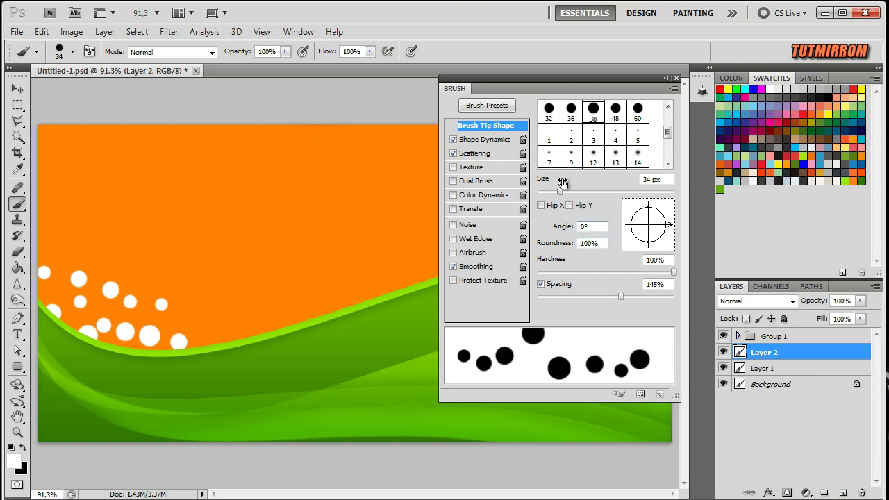
pyautogui.moveTo(560, 191); pyautogui.dragTo(567, 191)
pyautogui.moveTo(58, 299)
pyautogui.mouseDown()
pyautogui.moveTo(76, 314)
pyautogui.moveTo(192, 321)
pyautogui.moveTo(130, 283)
pyautogui.mouseUp()
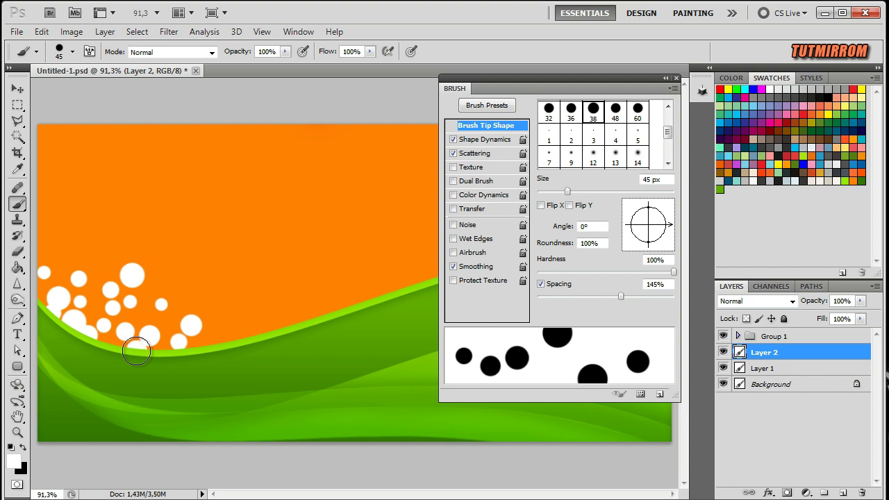
pyautogui.click(159, 294)
pyautogui.moveTo(568, 191); pyautogui.dragTo(585, 191)
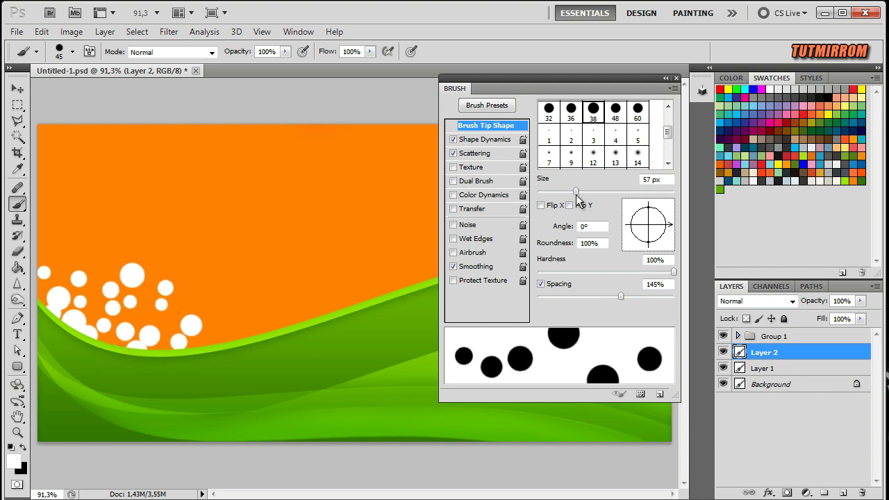
# - On another new layer, stamp large 70 px white dots around the cluster
pyautogui.click(842, 492)
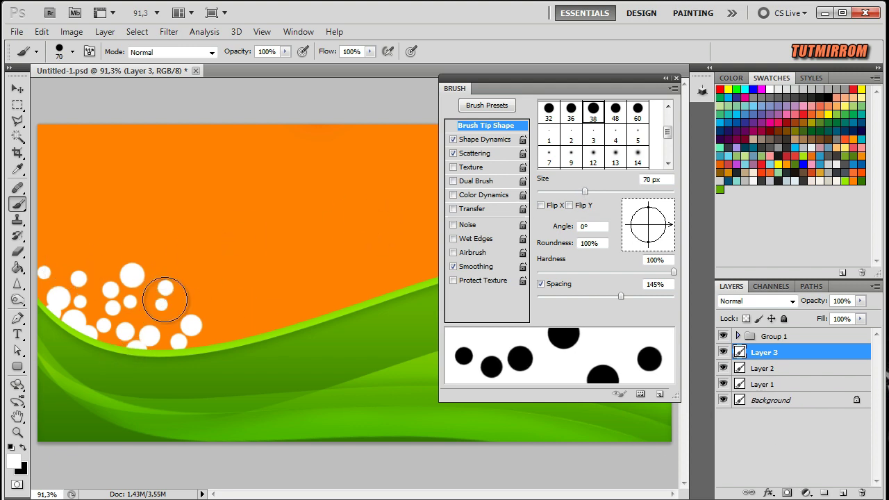
pyautogui.moveTo(63, 269); pyautogui.dragTo(76, 302)
pyautogui.click(92, 307)
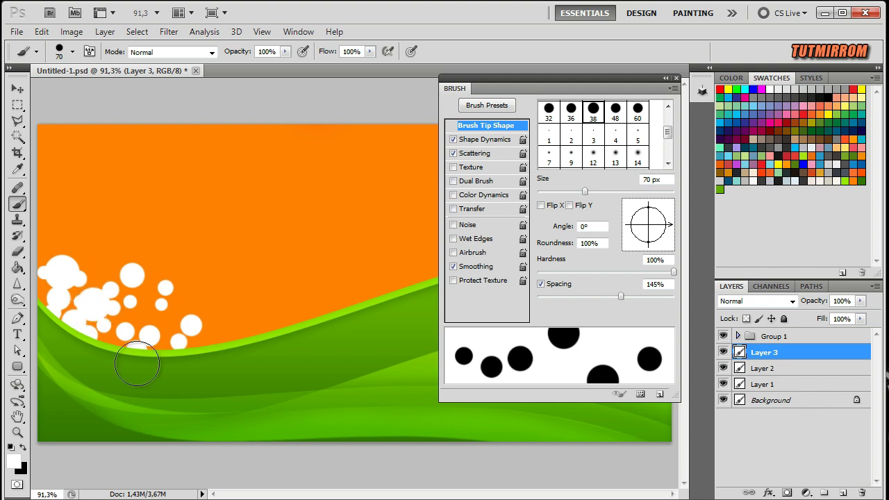
pyautogui.click(105, 268)
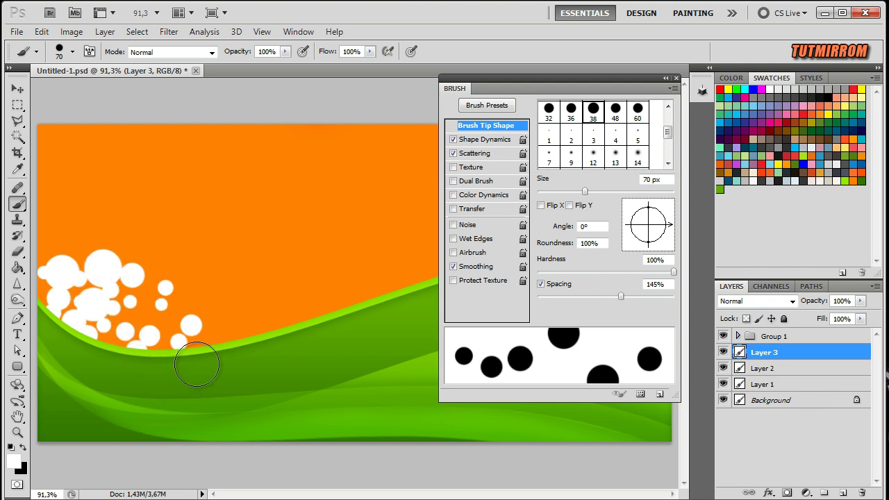
pyautogui.hotkey('ctrl', 'z')
pyautogui.click(147, 305)
pyautogui.click(207, 354)
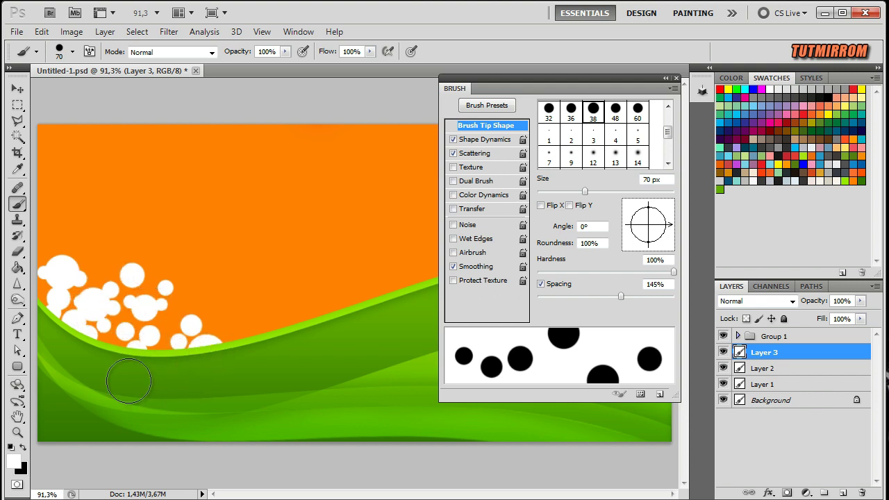
pyautogui.click(105, 273)
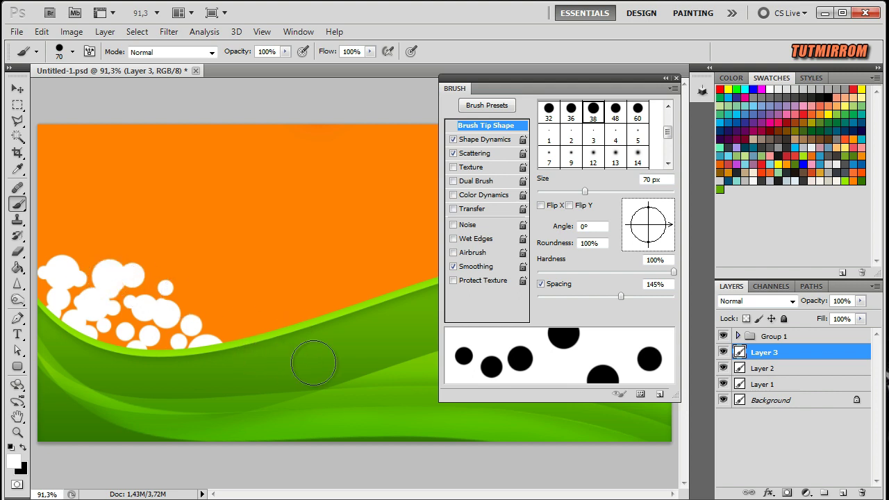
# - Add a layer of the largest 89 px white dots on Layer 4
pyautogui.click(842, 492)
pyautogui.moveTo(585, 191); pyautogui.dragTo(597, 191)
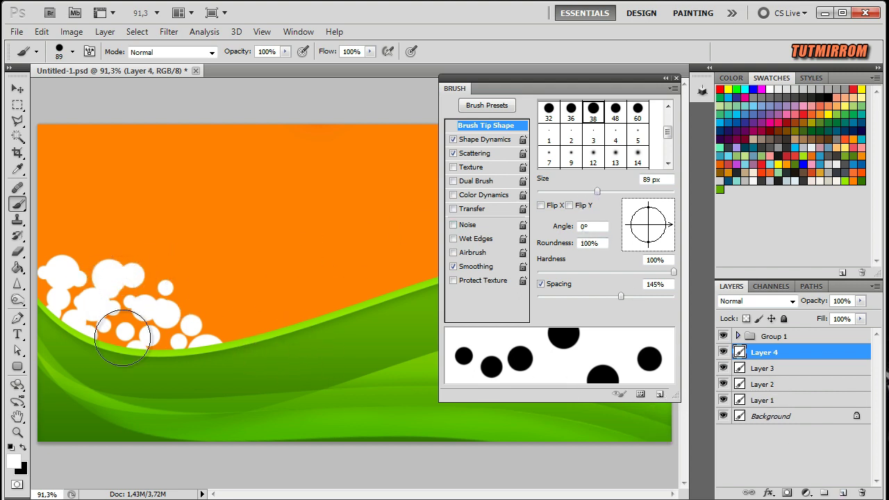
pyautogui.click(123, 336)
pyautogui.click(93, 257)
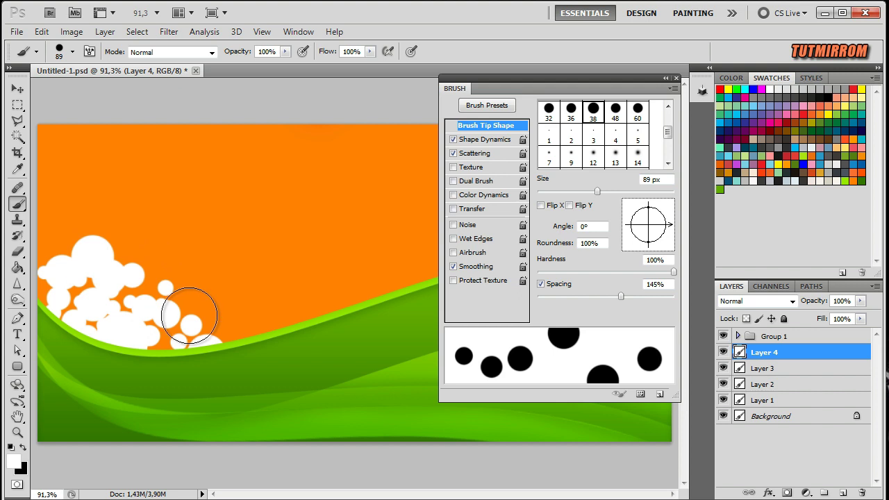
pyautogui.click(762, 400)
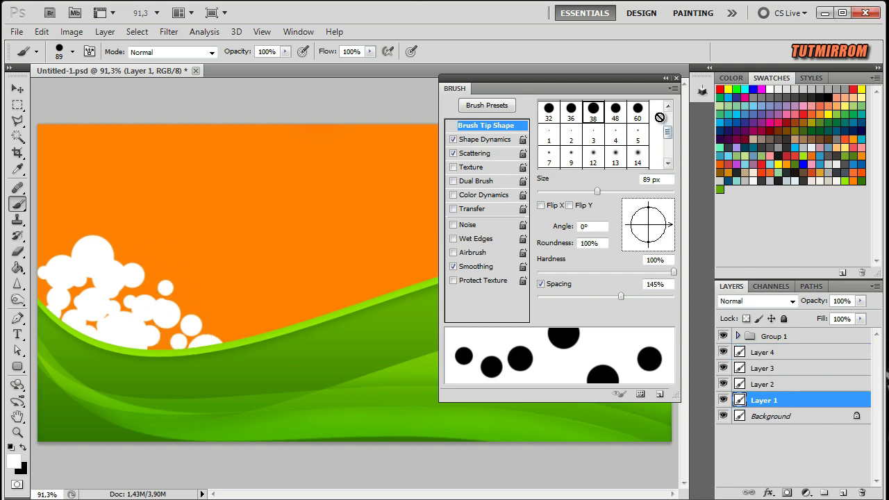
# - Lower Layer 1's opacity, set Layer 2 to Overlay, and fade Layer 3 to about 61%
pyautogui.click(665, 78)
pyautogui.moveTo(819, 304)
pyautogui.mouseDown()
pyautogui.moveTo(776, 317)
pyautogui.moveTo(801, 308)
pyautogui.moveTo(791, 309)
pyautogui.mouseUp()
pyautogui.click(799, 389)
pyautogui.click(764, 300)
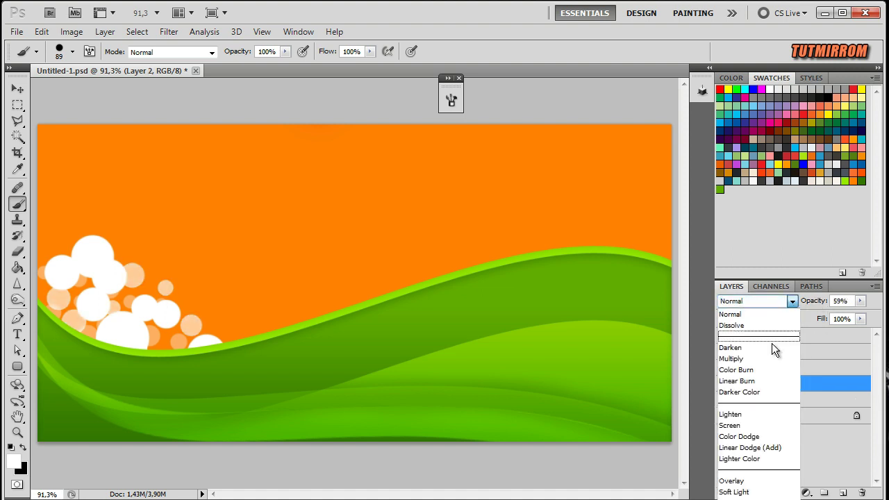
pyautogui.click(743, 480)
pyautogui.moveTo(824, 310); pyautogui.dragTo(829, 311)
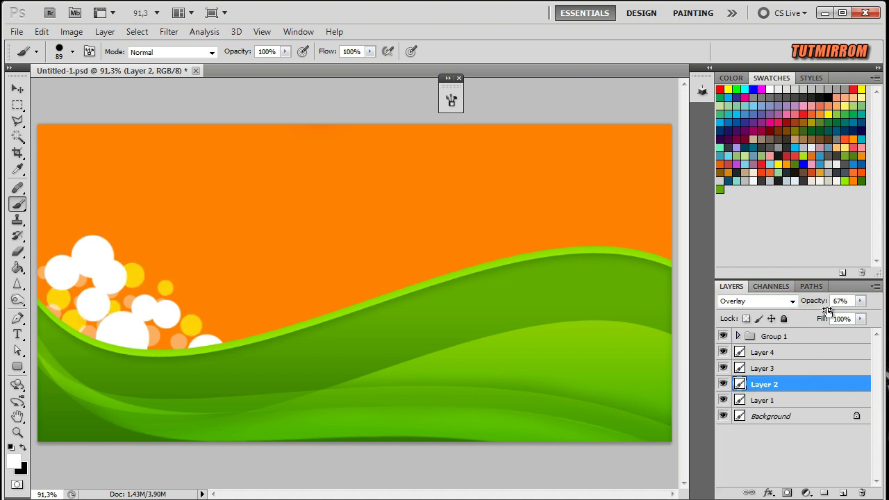
pyautogui.click(790, 374)
pyautogui.moveTo(808, 306)
pyautogui.mouseDown()
pyautogui.moveTo(780, 303)
pyautogui.moveTo(799, 309)
pyautogui.moveTo(791, 308)
pyautogui.mouseUp()
# - Set Layer 2's opacity to 74% and add a new empty layer above Layer 4
pyautogui.click(795, 354)
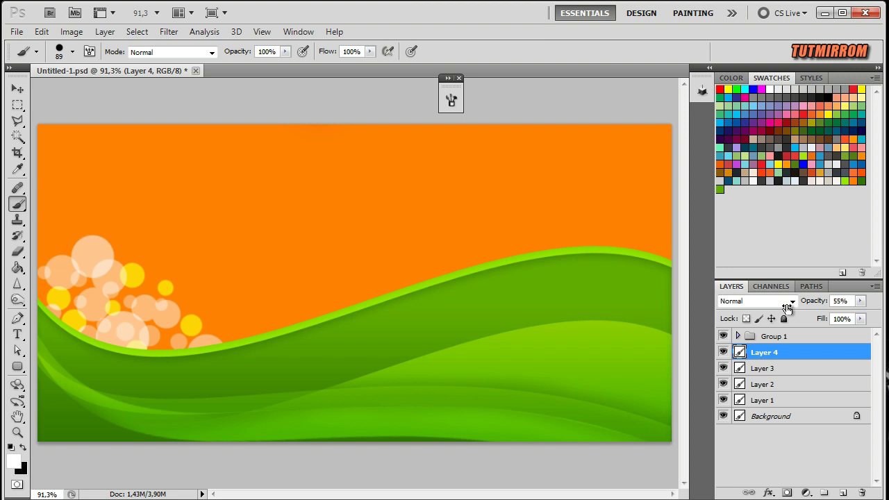
pyautogui.click(771, 402)
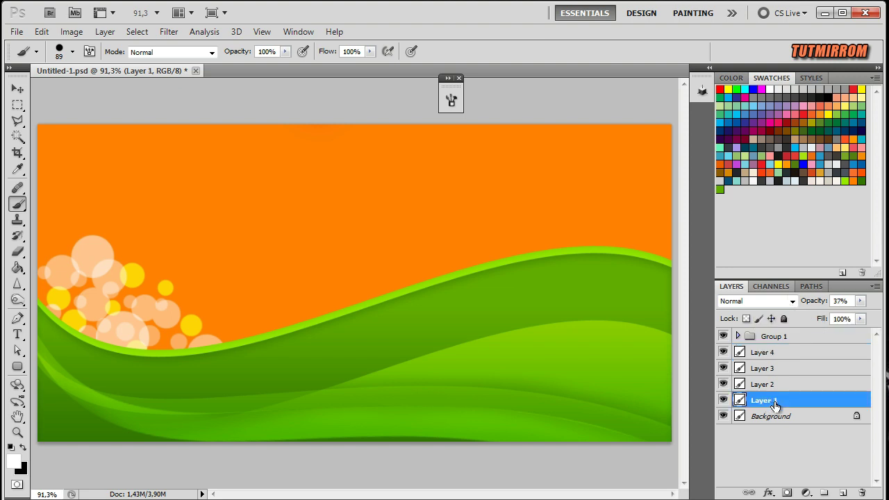
pyautogui.click(792, 385)
pyautogui.moveTo(820, 305); pyautogui.dragTo(825, 294)
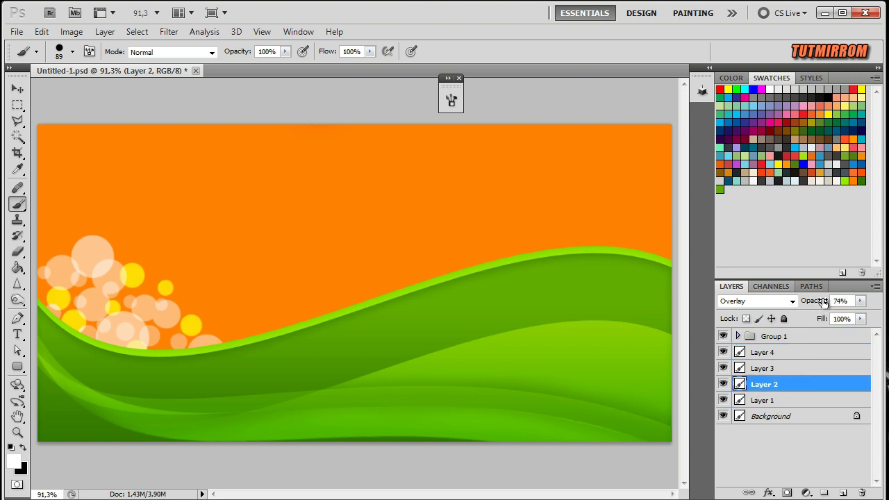
pyautogui.click(790, 400)
pyautogui.click(793, 352)
pyautogui.click(843, 492)
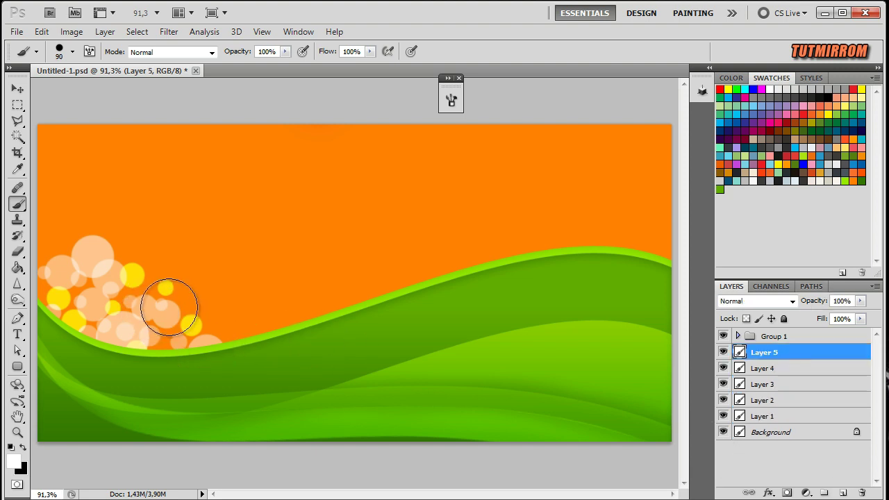
# - Paint a large white dot on Layer 5 and lower its opacity to 55%
pyautogui.click(163, 285)
pyautogui.moveTo(811, 300); pyautogui.dragTo(776, 302)
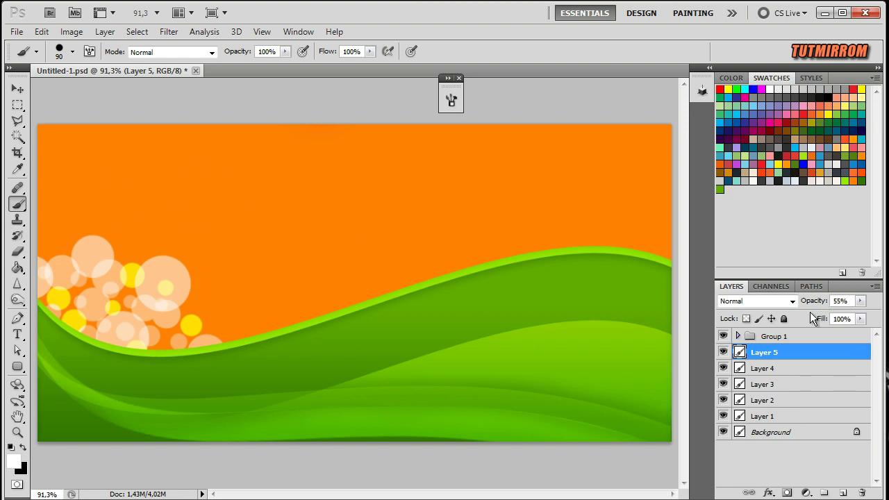
pyautogui.press('v')
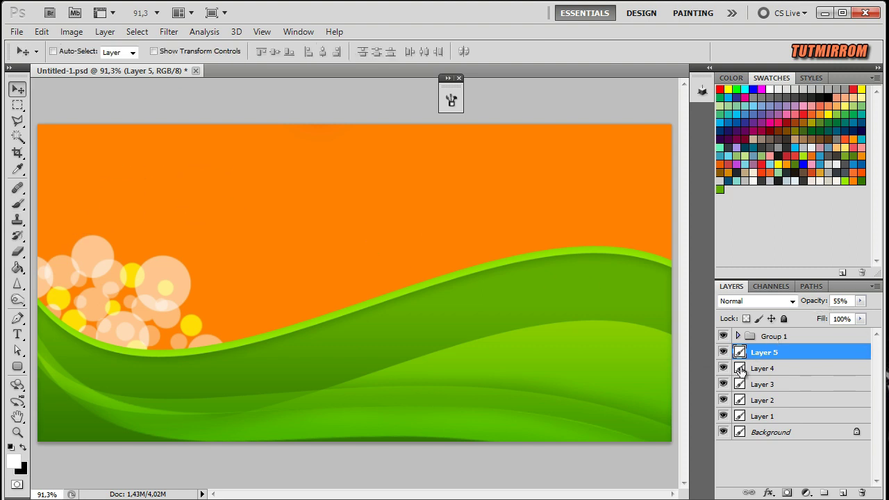
# - Scale the five dot layers down to about 84% and shift them up-left
pyautogui.keyDown('shift'); pyautogui.click(788, 416); pyautogui.keyUp('shift')
pyautogui.hotkey('ctrl', 't')
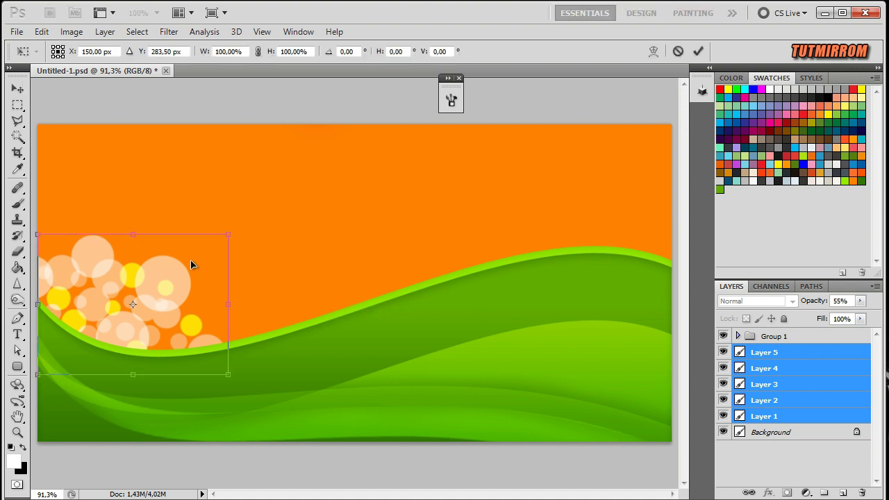
pyautogui.moveTo(221, 231); pyautogui.dragTo(205, 248)
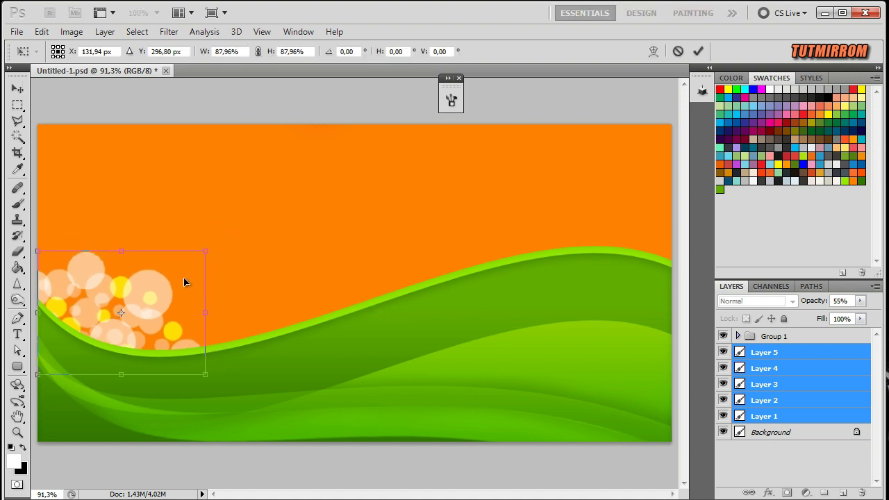
pyautogui.moveTo(184, 277); pyautogui.dragTo(176, 278)
pyautogui.moveTo(203, 248); pyautogui.dragTo(201, 260)
pyautogui.click(698, 50)
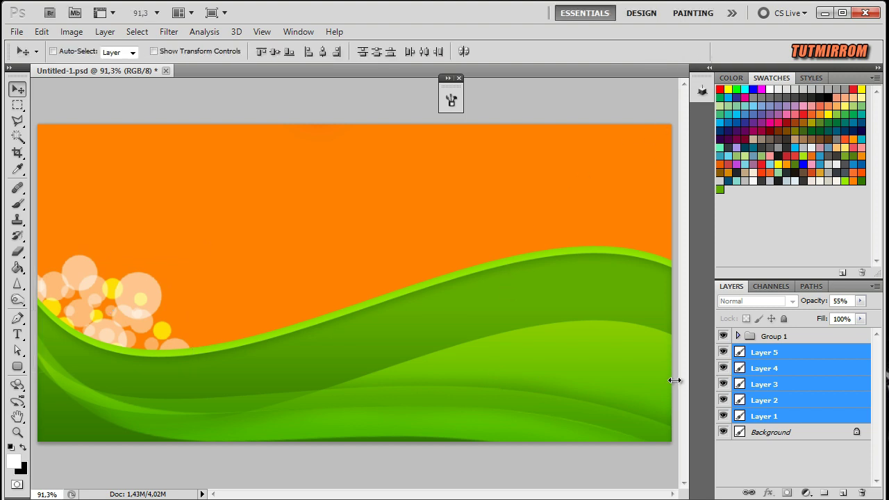
# - Group the dot layers into Group 2 and widen the group to about 109%
pyautogui.hotkey('ctrl', 'g')
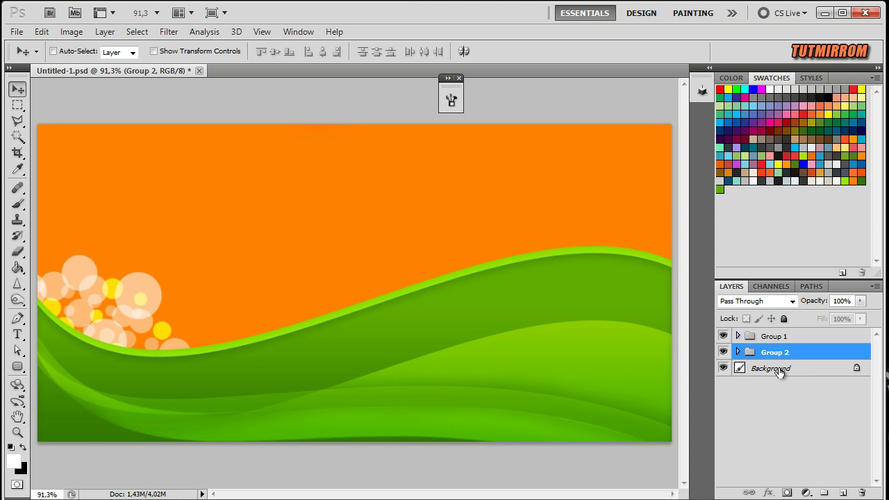
pyautogui.hotkey('ctrl', 't')
pyautogui.moveTo(187, 320); pyautogui.dragTo(207, 314)
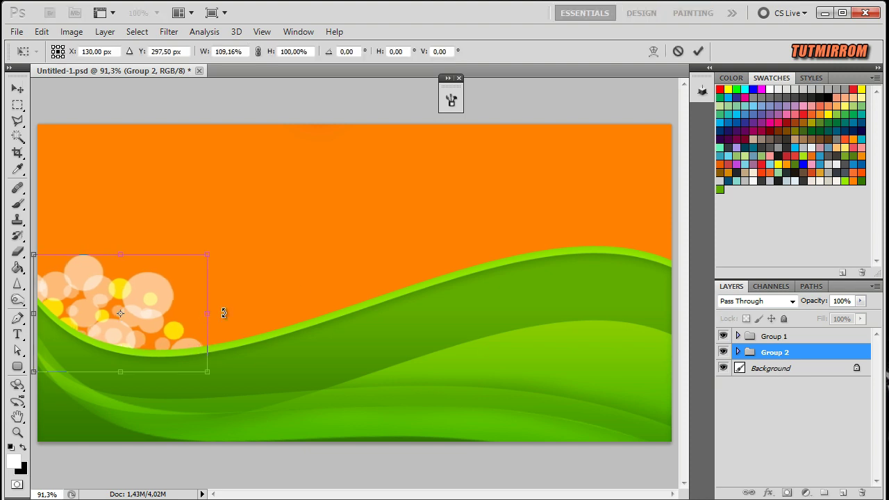
pyautogui.press('Return')
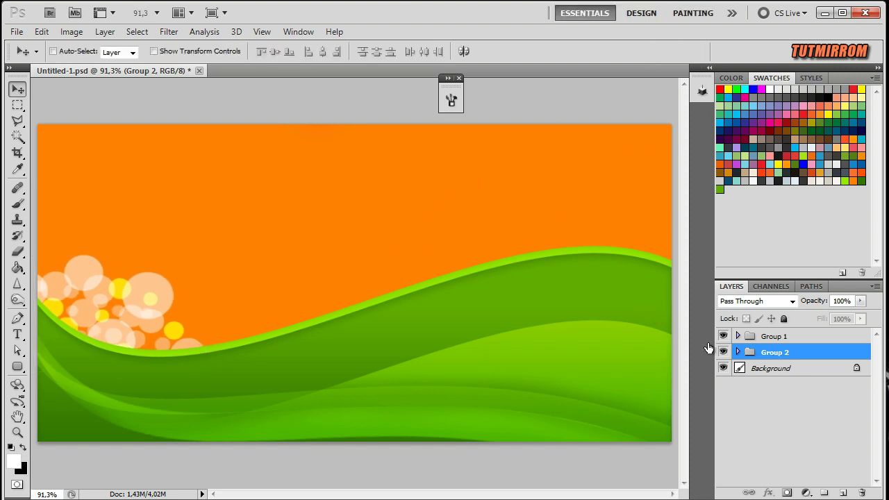
pyautogui.click(773, 339)
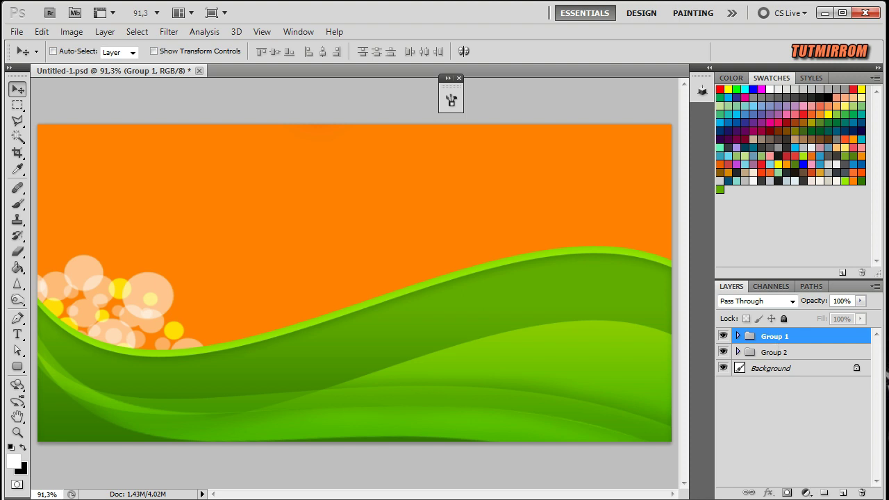
# - Type the 'Green Banner' title and move it to the top left of the canvas
pyautogui.moveTo(17, 334); pyautogui.dragTo(70, 334)
pyautogui.click(507, 51)
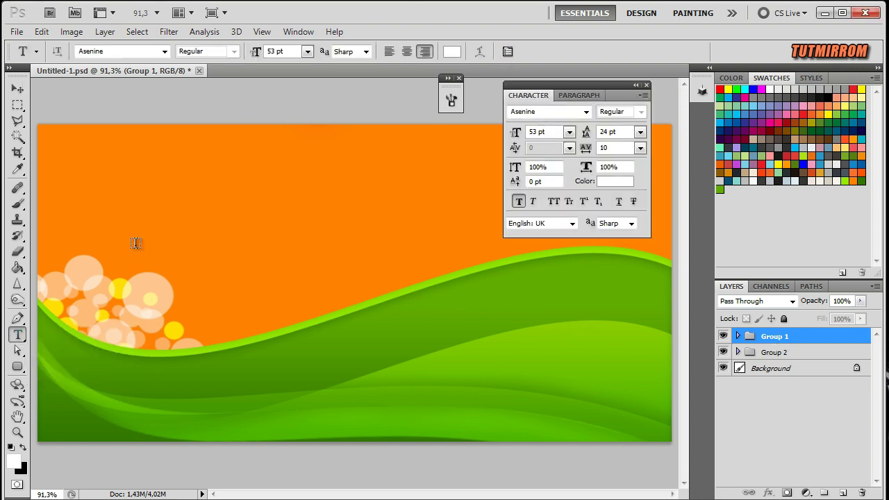
pyautogui.click(89, 186)
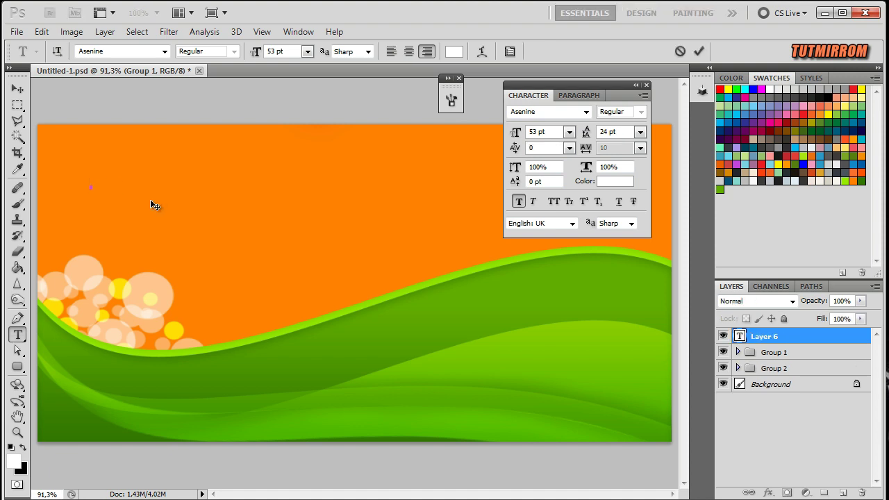
pyautogui.write('Green Banner')
pyautogui.click(698, 51)
pyautogui.press('v')
pyautogui.moveTo(53, 180); pyautogui.dragTo(306, 172)
# - Colour the word 'Banner' dark grey (3c3c3c)
pyautogui.doubleClick(739, 336)
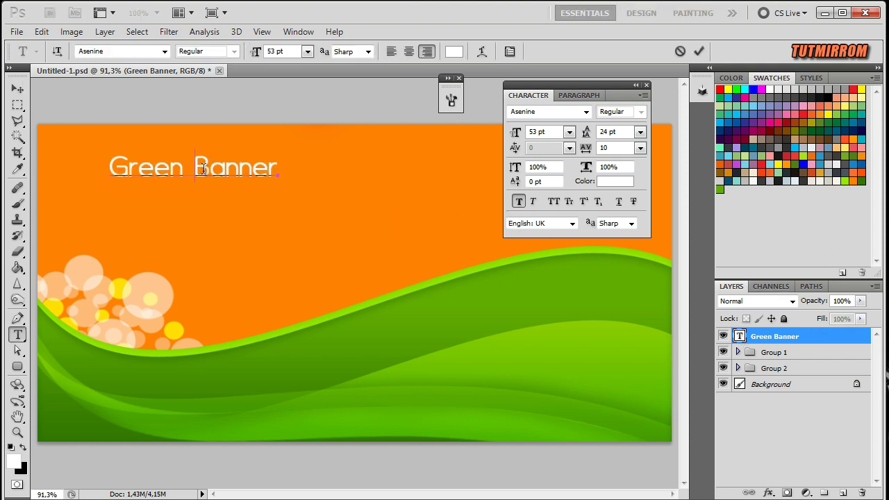
pyautogui.click(453, 52)
pyautogui.moveTo(326, 288); pyautogui.dragTo(310, 316)
pyautogui.click(629, 168)
pyautogui.click(698, 51)
pyautogui.press('v')
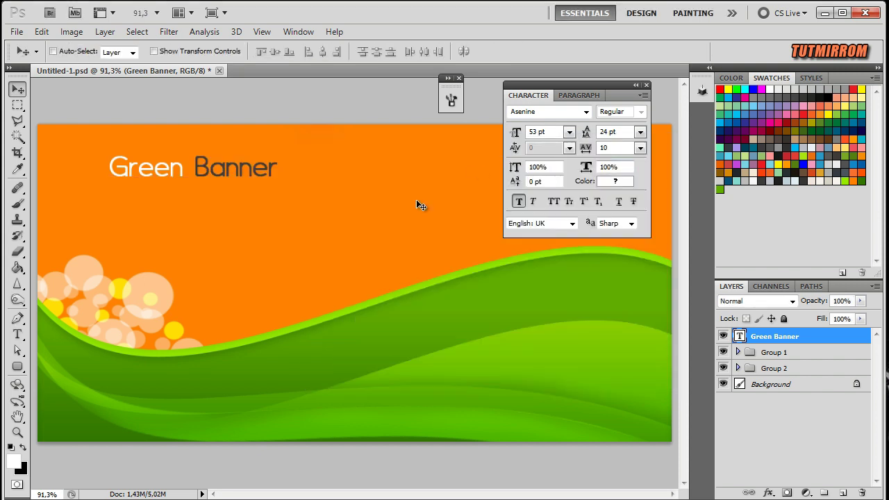
pyautogui.click(778, 353)
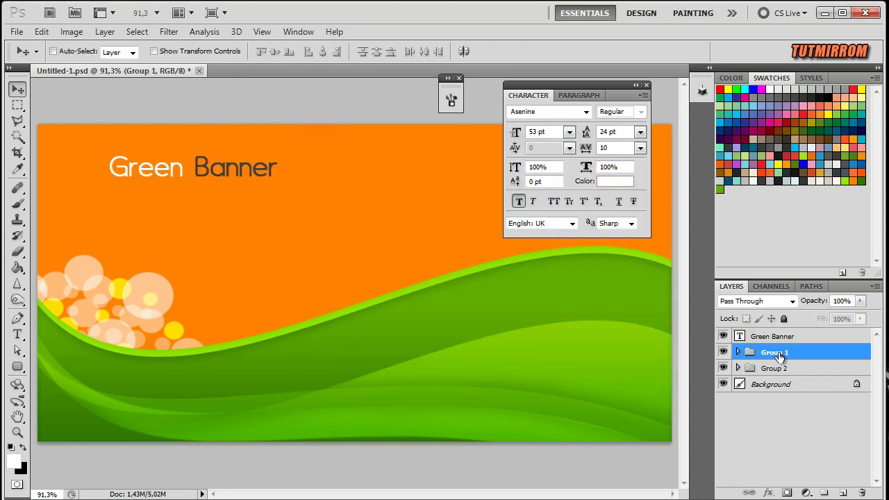
# - Paste a Lorem ipsum paragraph into a text box under the title
pyautogui.click(18, 335)
pyautogui.moveTo(113, 189); pyautogui.dragTo(272, 244)
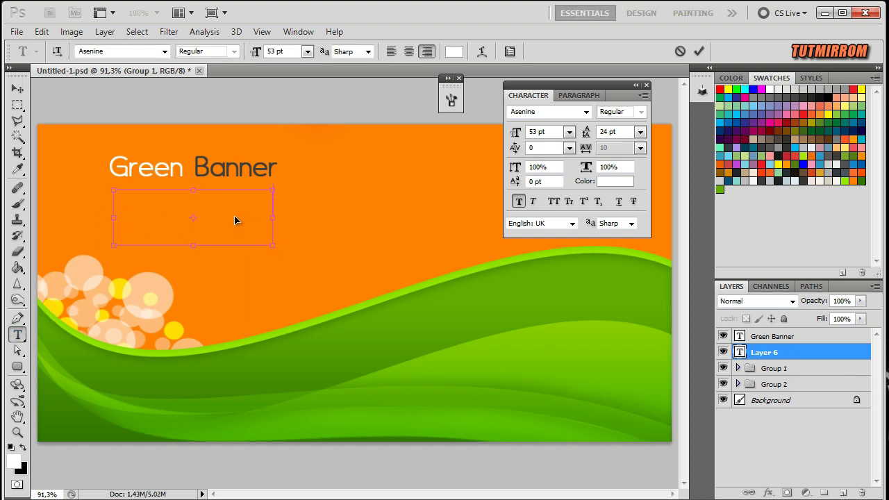
pyautogui.write('Lorem ipsum dolor sit amet, consectetur adipiscing elit, sed do eiusmod tempor incididunt ut labore et dolore magna aliqua. Ut enim ad minim veniam, quis nostrud exercitation ullamco laboris nisi ut aliquip ex ea commodo consequat.')
pyautogui.click(698, 51)
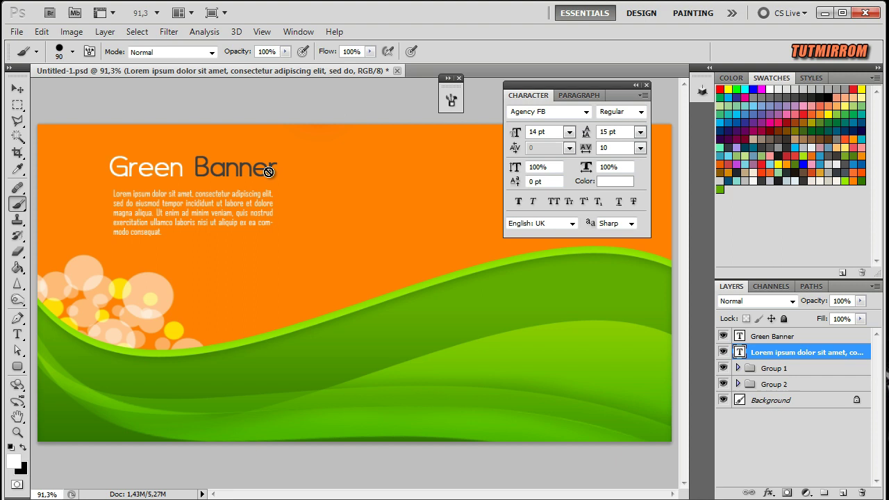
# - Shift the title and paragraph slightly left, nudge the paragraph up, and add a layer above Background
pyautogui.press('v')
pyautogui.keyDown('ctrl'); pyautogui.click(766, 338); pyautogui.keyUp('ctrl')
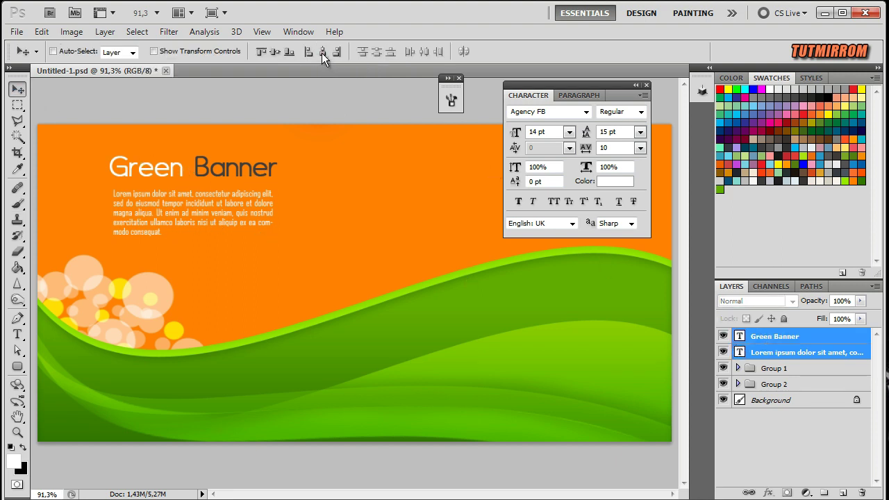
pyautogui.moveTo(225, 202); pyautogui.dragTo(213, 200)
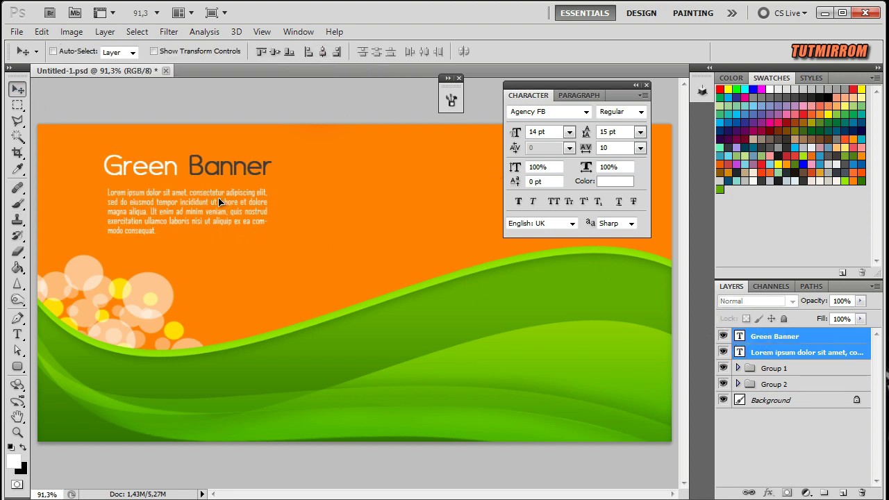
pyautogui.click(759, 350)
pyautogui.press('Up')
pyautogui.press('Up')
pyautogui.press('Up')
pyautogui.press('Up')
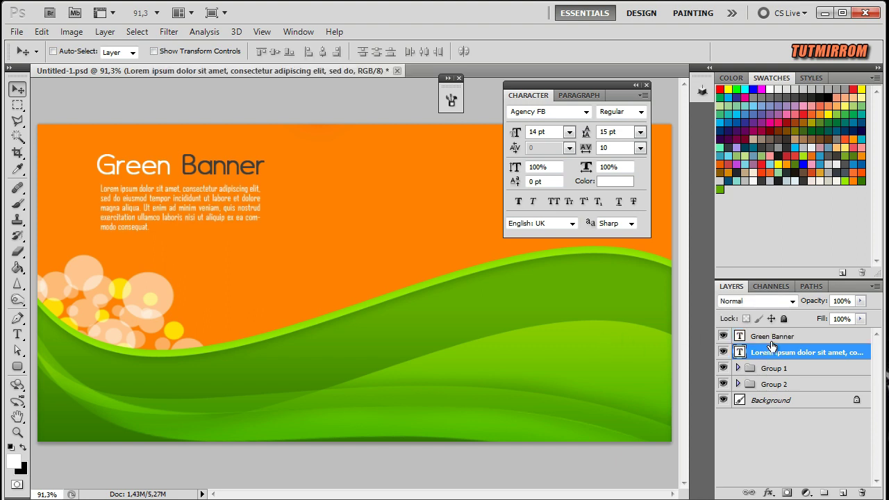
pyautogui.click(767, 400)
pyautogui.click(843, 493)
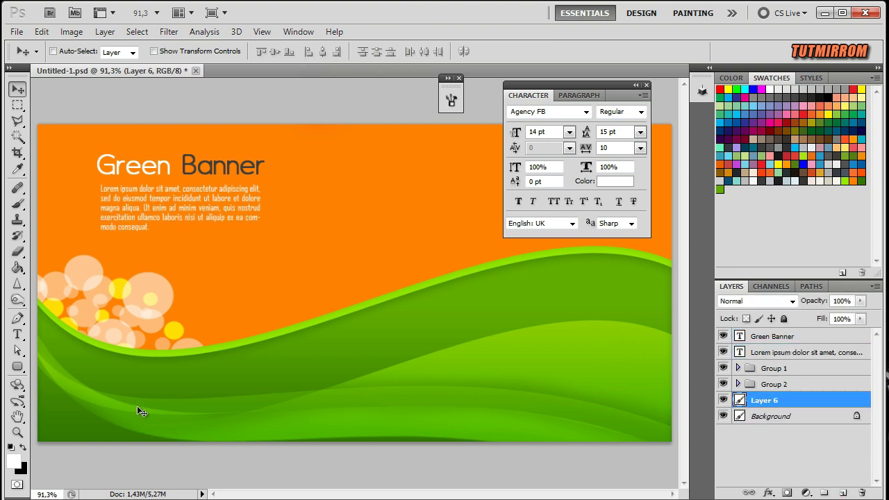
# - Pick a red-orange foreground colour and hide the title and body text layers, selecting Layer 6
pyautogui.click(13, 462)
pyautogui.click(852, 181)
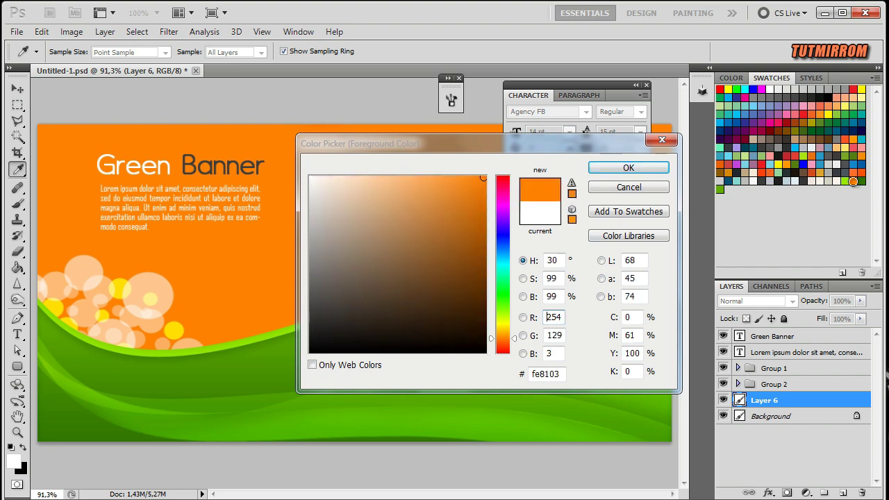
pyautogui.click(861, 172)
pyautogui.click(629, 167)
pyautogui.press('v')
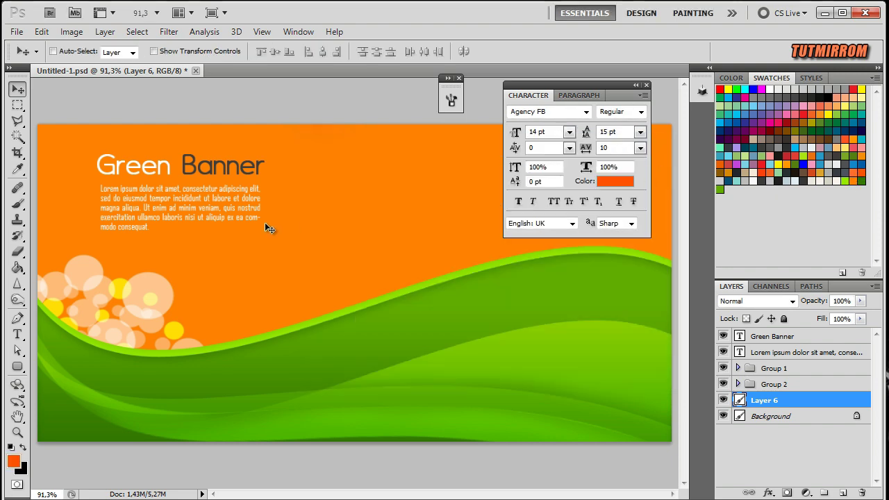
pyautogui.click(771, 353)
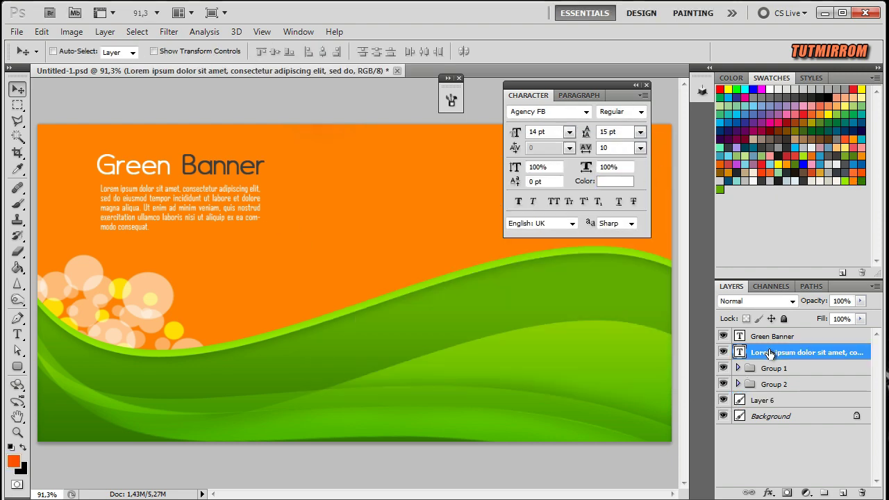
pyautogui.click(723, 352)
pyautogui.click(723, 336)
pyautogui.click(764, 400)
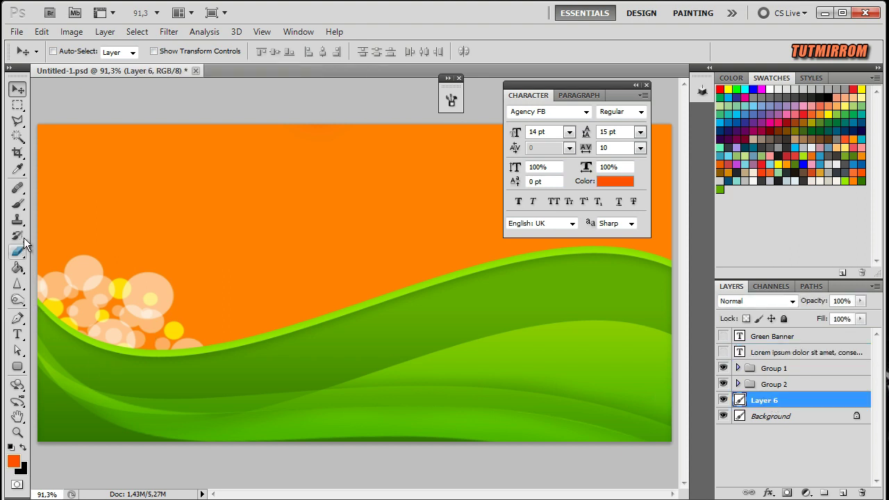
# - Paint a 250 px soft round red-orange dab at the banner's top-left on Layer 6
pyautogui.click(18, 204)
pyautogui.click(60, 202)
pyautogui.click(72, 52)
pyautogui.moveTo(159, 149); pyautogui.dragTo(163, 187)
pyautogui.click(142, 216)
pyautogui.press('Return')
pyautogui.press(']')
pyautogui.press(']')
pyautogui.press(']')
pyautogui.press(']')
pyautogui.hotkey('ctrl', '-')
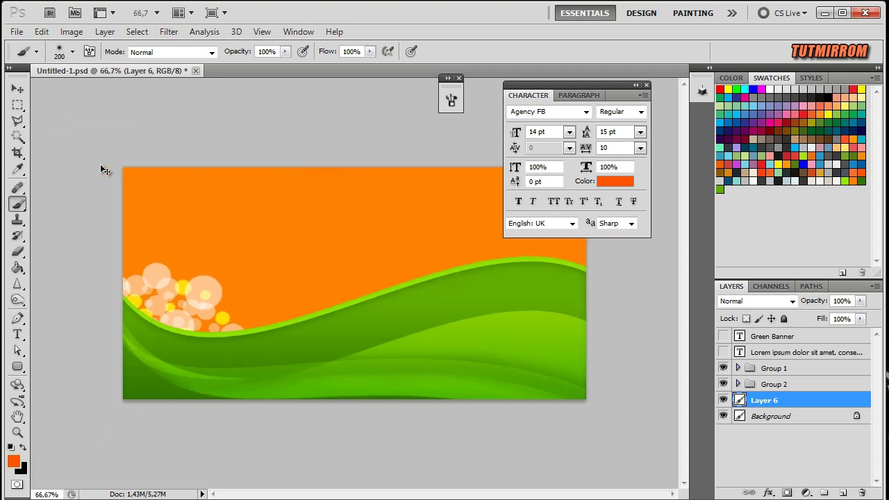
pyautogui.press(']')
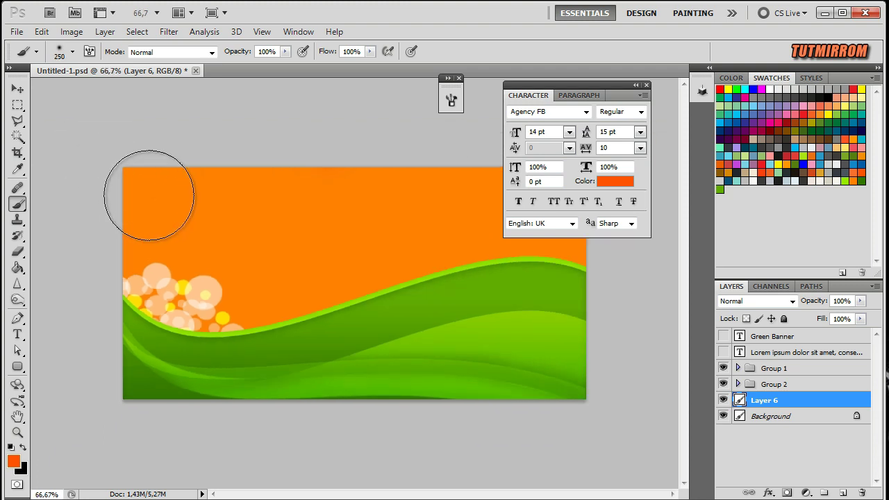
pyautogui.click(157, 196)
# - Enlarge the red-orange glow to about 153% with Free Transform and set it to 60% opacity
pyautogui.press('v')
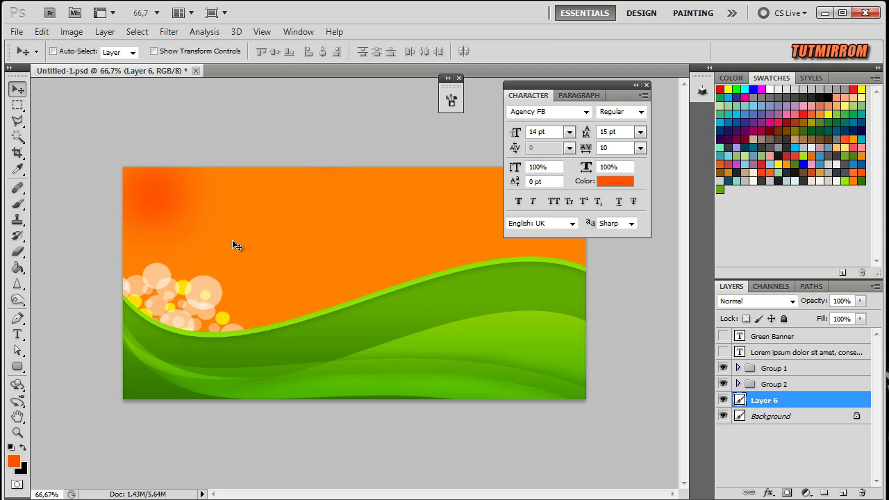
pyautogui.hotkey('ctrl', 't')
pyautogui.moveTo(248, 294); pyautogui.dragTo(289, 329)
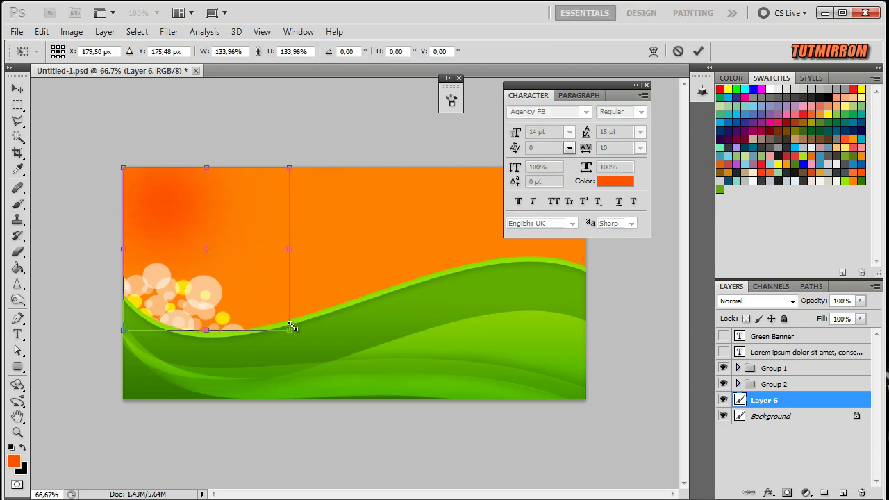
pyautogui.moveTo(289, 167); pyautogui.dragTo(313, 150)
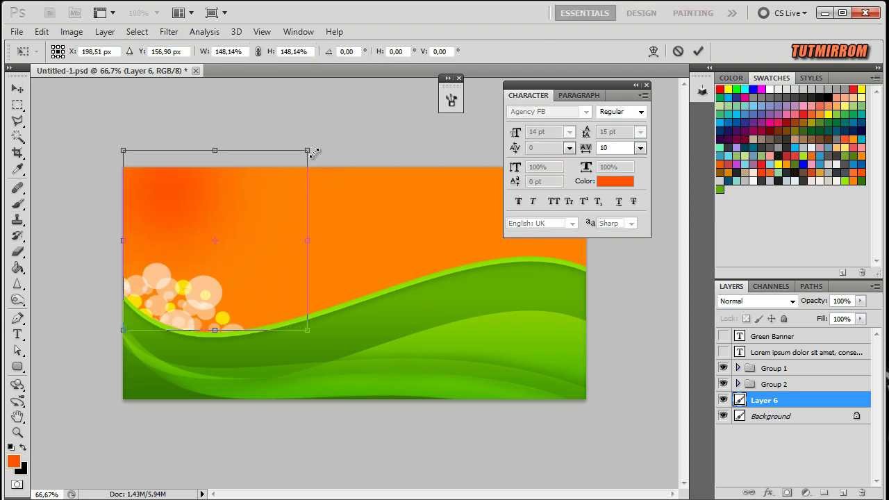
pyautogui.moveTo(127, 245); pyautogui.dragTo(121, 246)
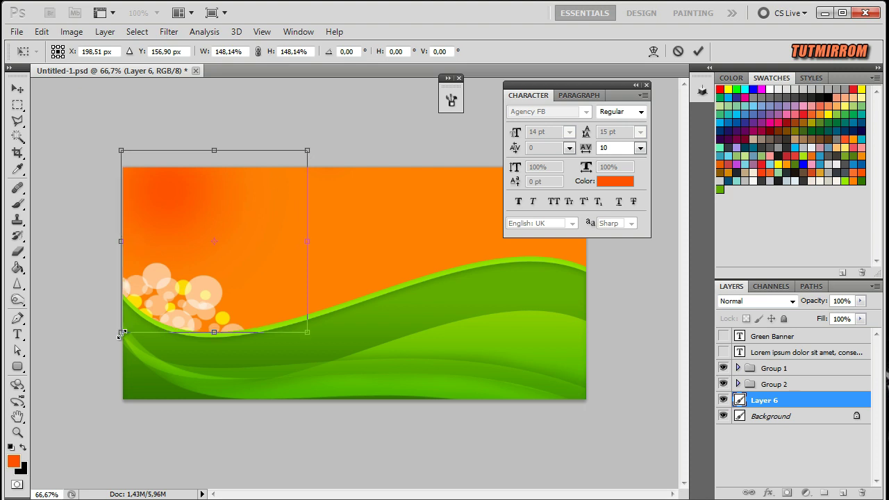
pyautogui.click(698, 51)
pyautogui.moveTo(817, 303); pyautogui.dragTo(813, 306)
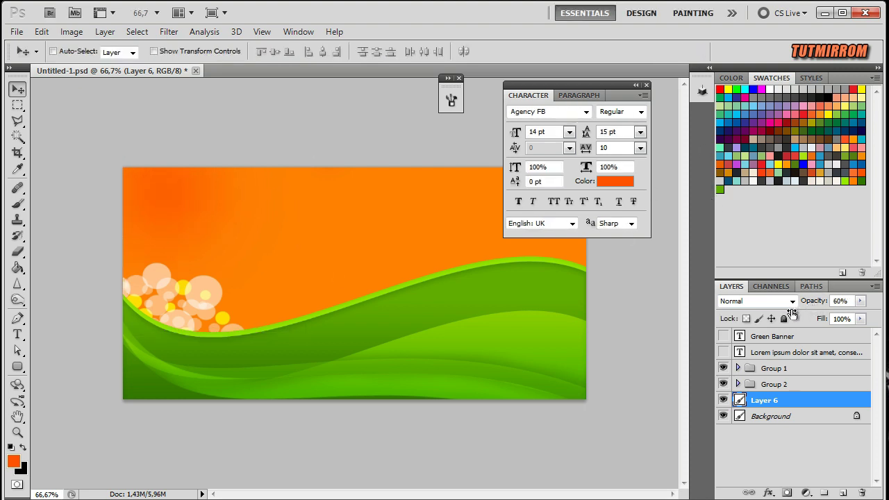
pyautogui.click(635, 85)
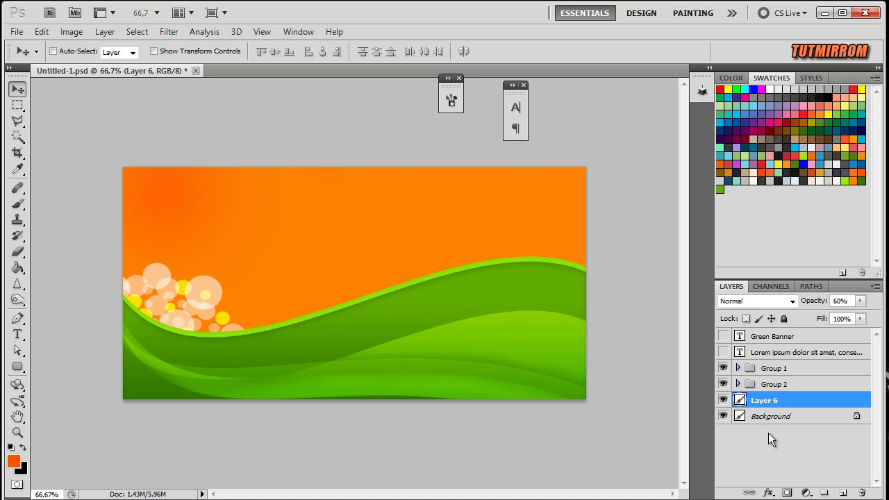
# - On a new layer, paint a soft yellow dab at the banner's top-right
pyautogui.click(843, 492)
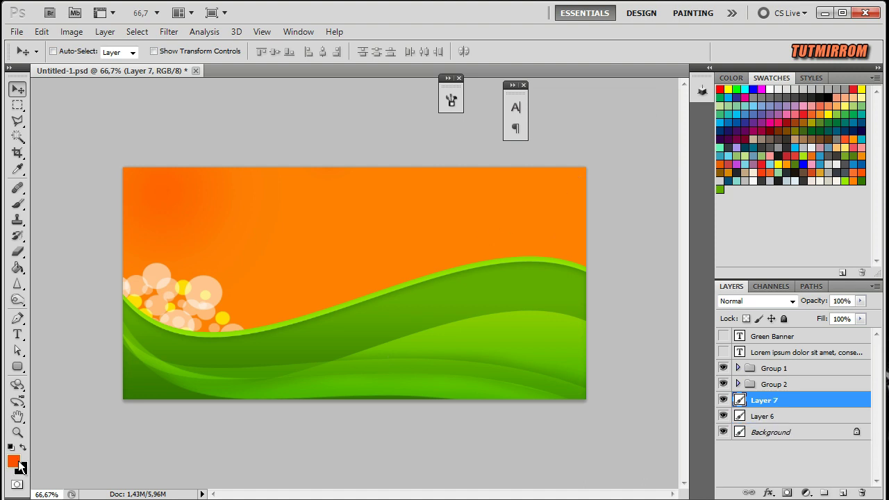
pyautogui.click(14, 461)
pyautogui.click(862, 89)
pyautogui.click(624, 166)
pyautogui.click(17, 204)
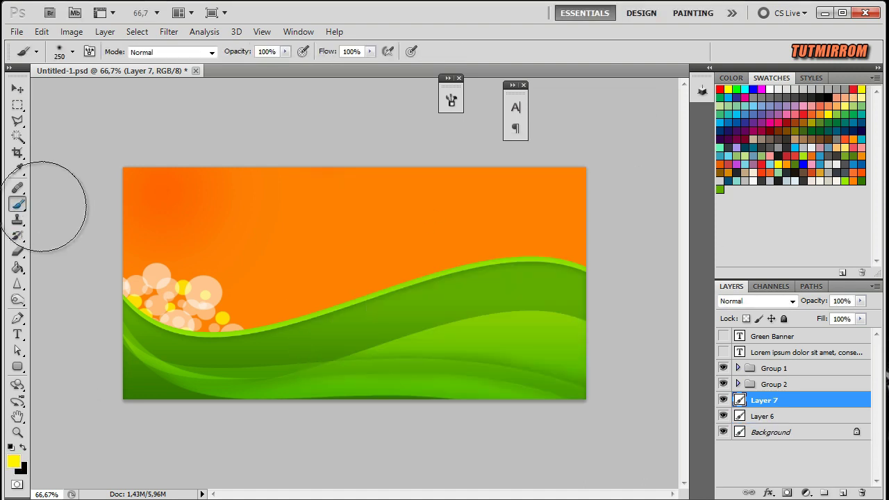
pyautogui.click(524, 179)
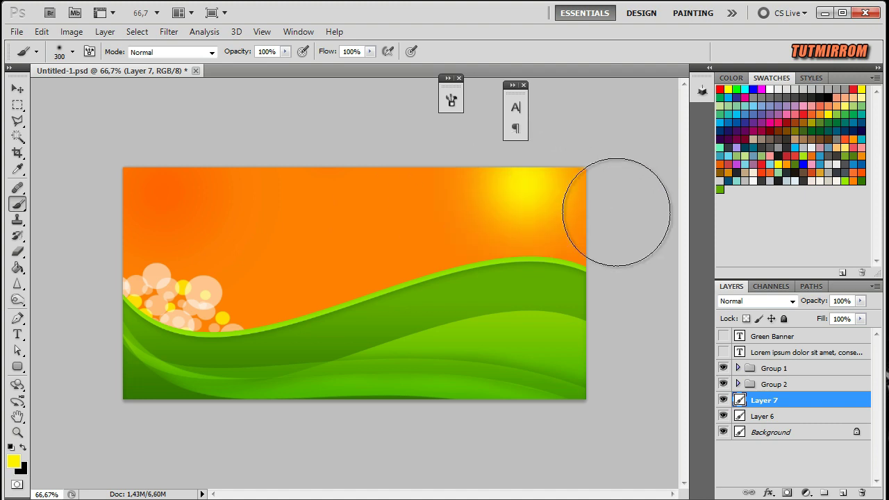
# - Stretch the yellow glow wider and taller with Free Transform and set it to 66% opacity
pyautogui.press('v')
pyautogui.hotkey('ctrl', 't')
pyautogui.moveTo(412, 232); pyautogui.dragTo(353, 233)
pyautogui.moveTo(470, 298); pyautogui.dragTo(470, 319)
pyautogui.moveTo(586, 244); pyautogui.dragTo(601, 243)
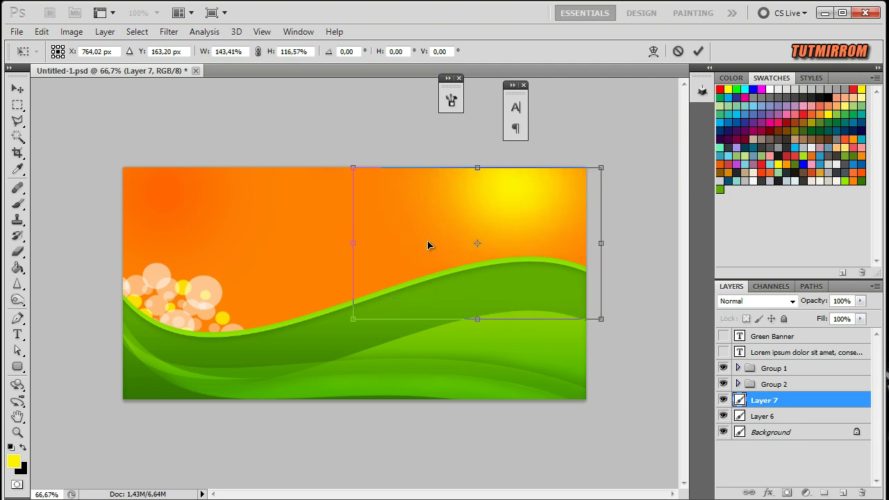
pyautogui.moveTo(475, 168); pyautogui.dragTo(475, 155)
pyautogui.moveTo(477, 319); pyautogui.dragTo(477, 336)
pyautogui.moveTo(353, 245); pyautogui.dragTo(320, 246)
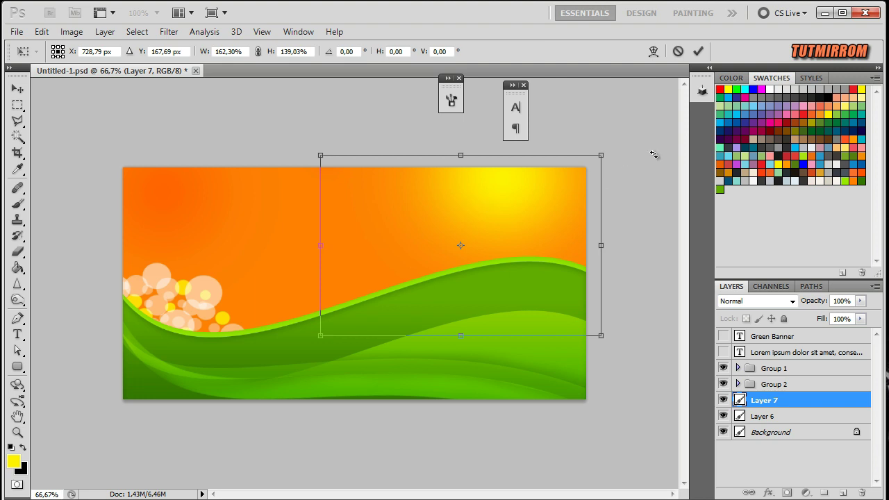
pyautogui.click(698, 51)
pyautogui.moveTo(803, 306); pyautogui.dragTo(792, 306)
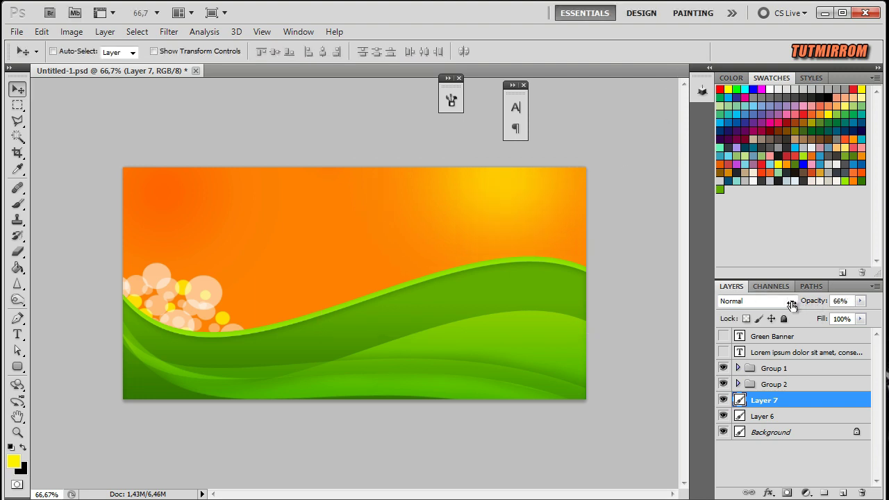
# - Group Layers 6 and 7 into Group 3 and unhide the title and body text
pyautogui.keyDown('shift'); pyautogui.click(774, 415); pyautogui.keyUp('shift')
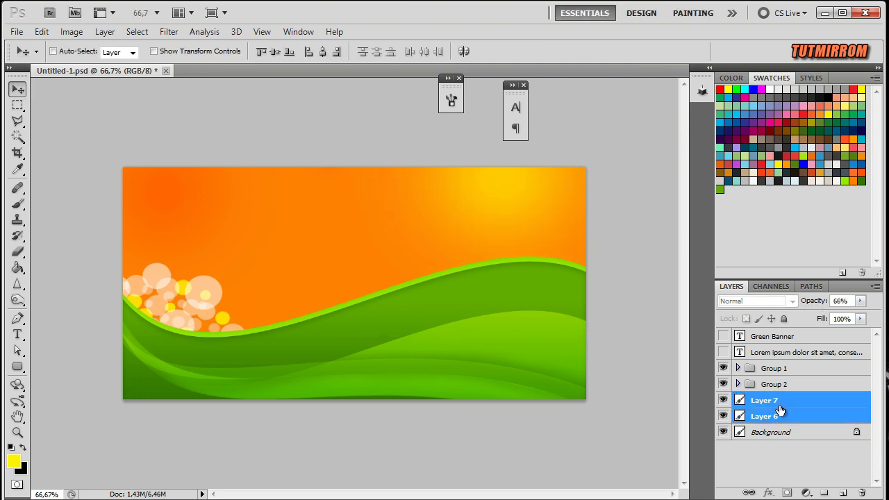
pyautogui.hotkey('ctrl', 'g')
pyautogui.click(724, 352)
pyautogui.click(724, 336)
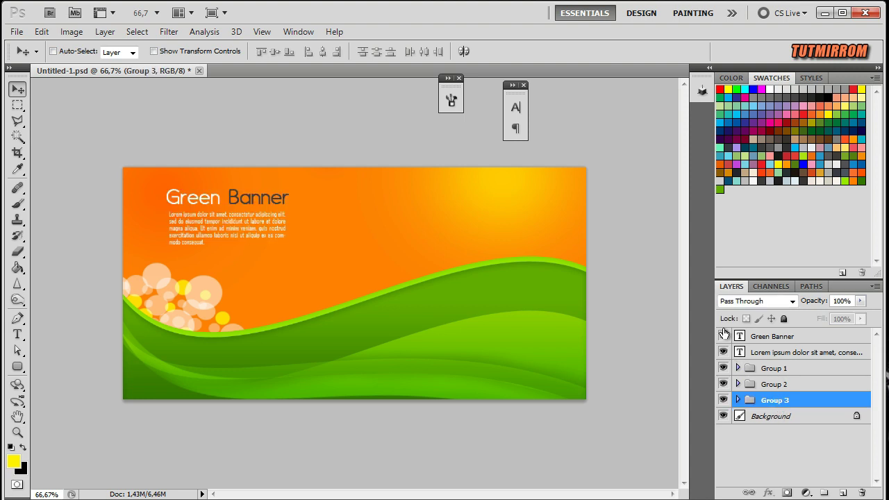
# - Widen the Lorem ipsum text box so the paragraph rewraps into longer lines
pyautogui.hotkey('ctrl', '+')
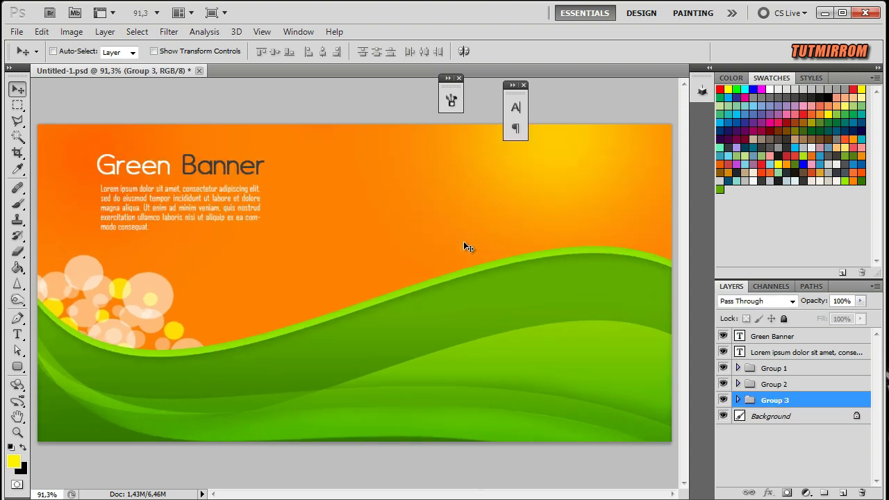
pyautogui.click(798, 353)
pyautogui.press('t')
pyautogui.click(103, 217)
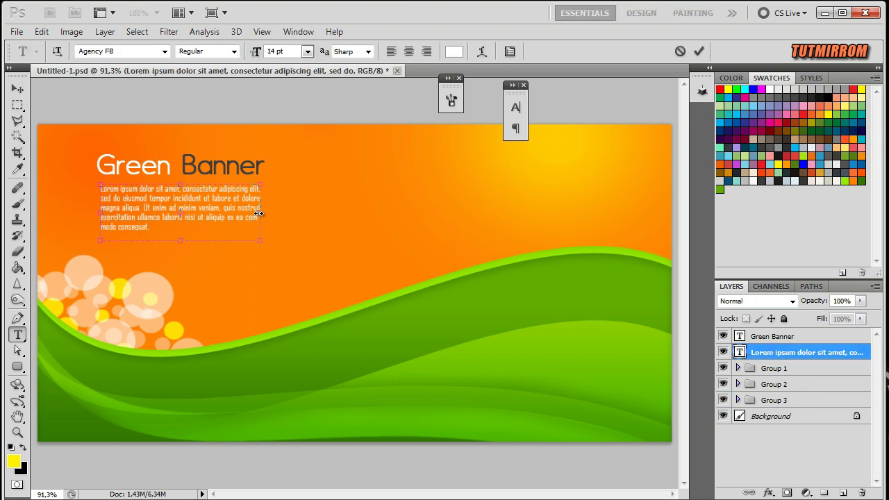
pyautogui.moveTo(258, 214); pyautogui.dragTo(268, 214)
pyautogui.click(17, 89)
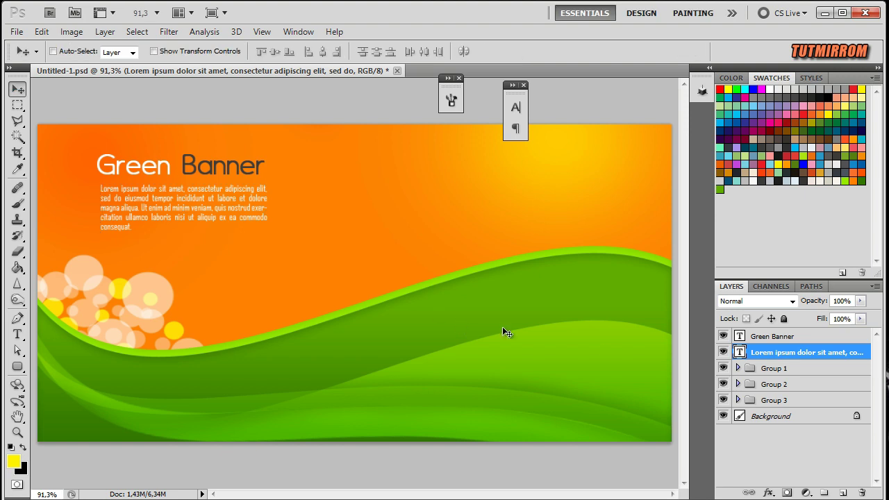
# - Align the Green Banner title and body text on their horizontal centres
pyautogui.keyDown('shift'); pyautogui.click(775, 336); pyautogui.keyUp('shift')
pyautogui.click(321, 54)
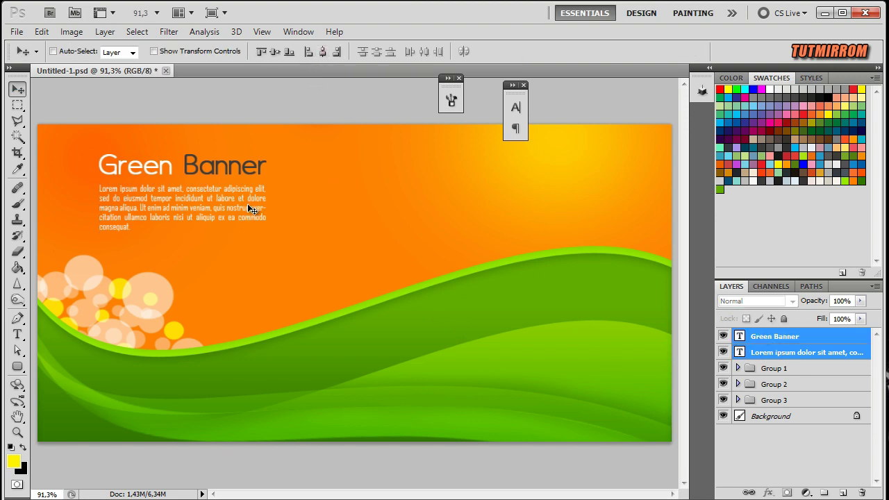
pyautogui.click(774, 368)
pyautogui.click(17, 367)
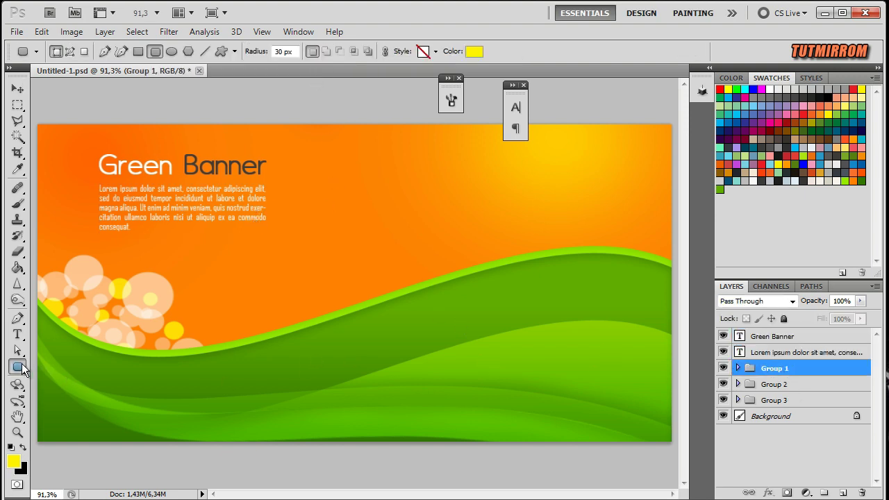
# - Draw a yellow rounded-rectangle pill button below the text and view at actual pixels
pyautogui.click(56, 382)
pyautogui.moveTo(254, 261); pyautogui.dragTo(254, 262)
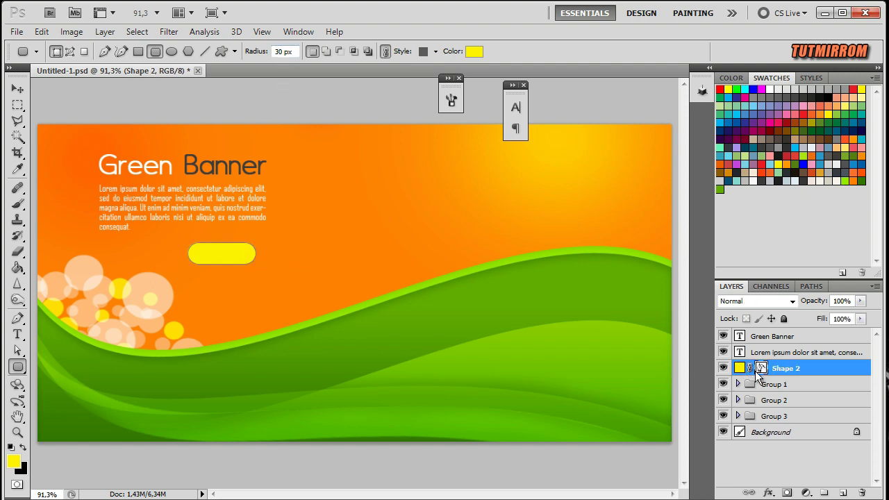
pyautogui.click(17, 432)
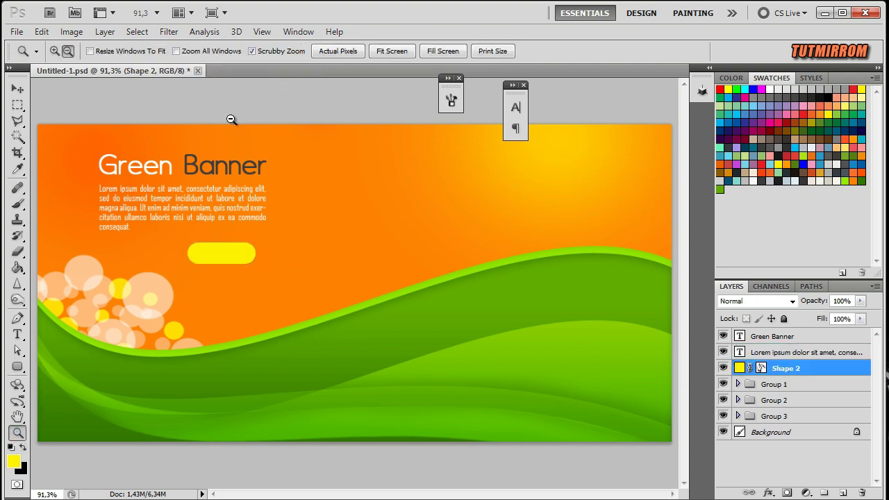
pyautogui.click(327, 52)
pyautogui.moveTo(448, 494); pyautogui.dragTo(440, 495)
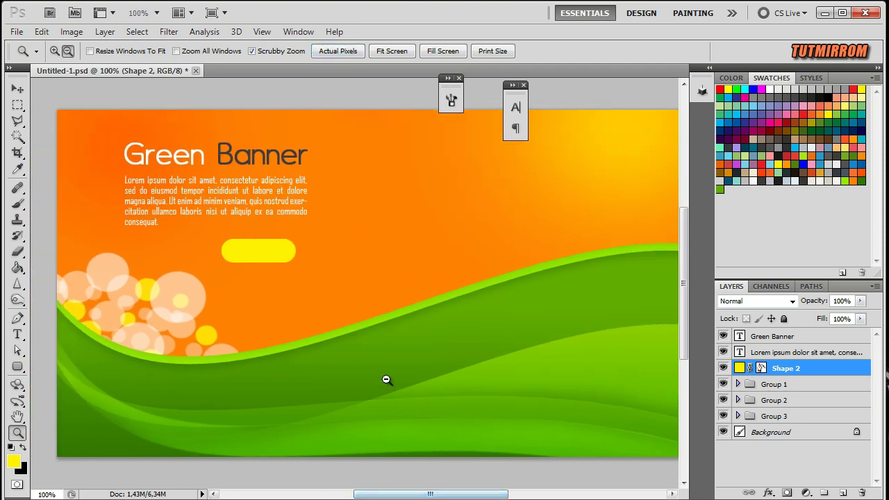
# - Duplicate the button as Shape 2 copy beneath it, darken its fill, and nudge it down
pyautogui.hotkey('ctrl', 'j')
pyautogui.moveTo(780, 371); pyautogui.dragTo(741, 386)
pyautogui.doubleClick(739, 384)
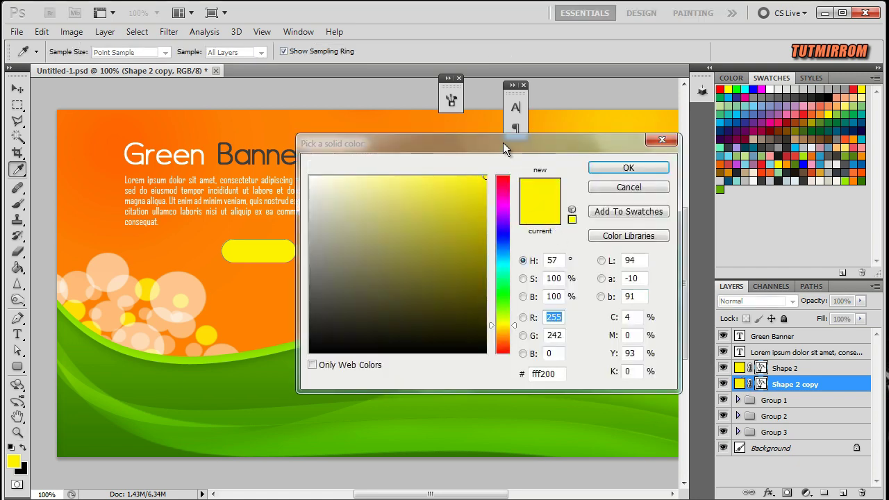
pyautogui.moveTo(503, 142); pyautogui.dragTo(520, 146)
pyautogui.click(495, 204)
pyautogui.click(671, 173)
pyautogui.press('v')
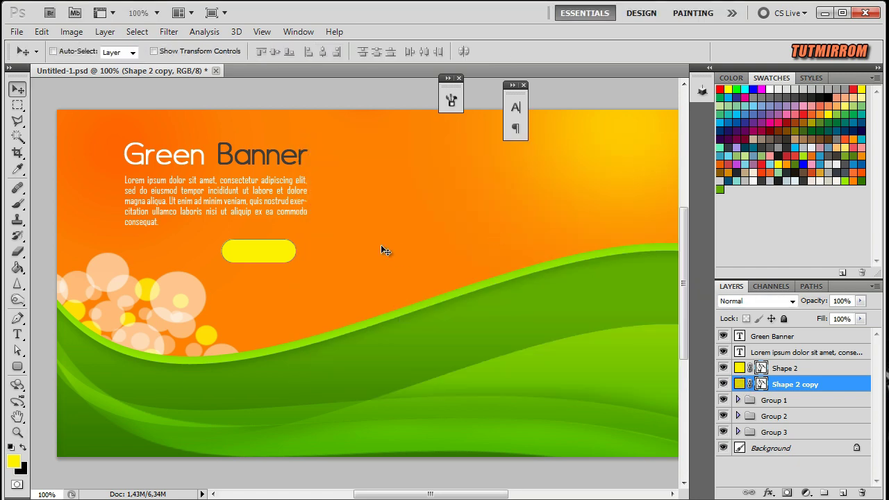
pyautogui.press('Down')
pyautogui.press('Down')
pyautogui.press('Down')
pyautogui.press('Down')
pyautogui.press('Down')
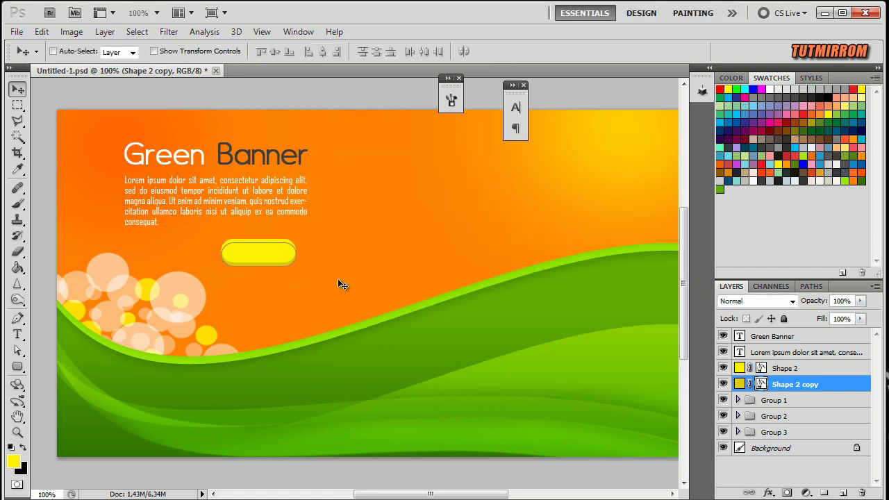
# - Change Shape 2 copy's fill to a darker olive yellow, about c4ba02
pyautogui.doubleClick(738, 384)
pyautogui.moveTo(502, 232); pyautogui.dragTo(501, 216)
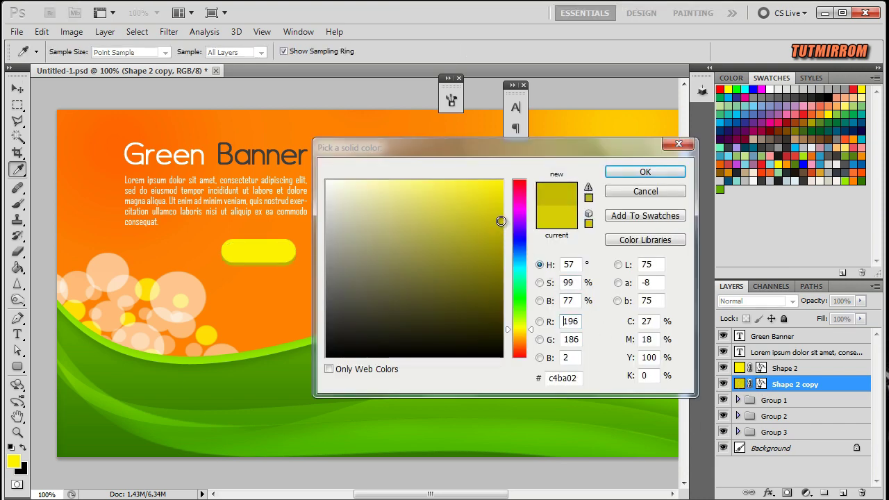
pyautogui.click(639, 172)
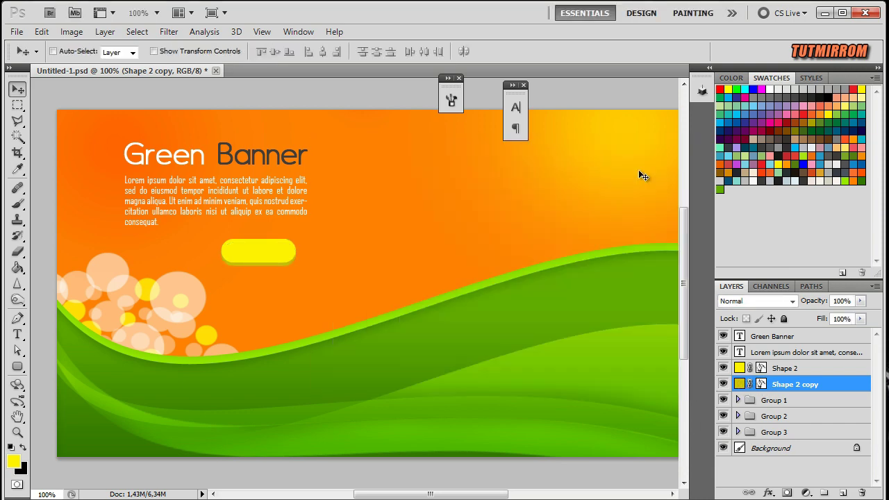
pyautogui.click(785, 368)
pyautogui.rightClick(785, 368)
pyautogui.click(764, 52)
# - Add a Multiply gradient overlay at about 27% opacity, 90°, to the button
pyautogui.click(340, 284)
pyautogui.click(534, 147)
pyautogui.click(527, 184)
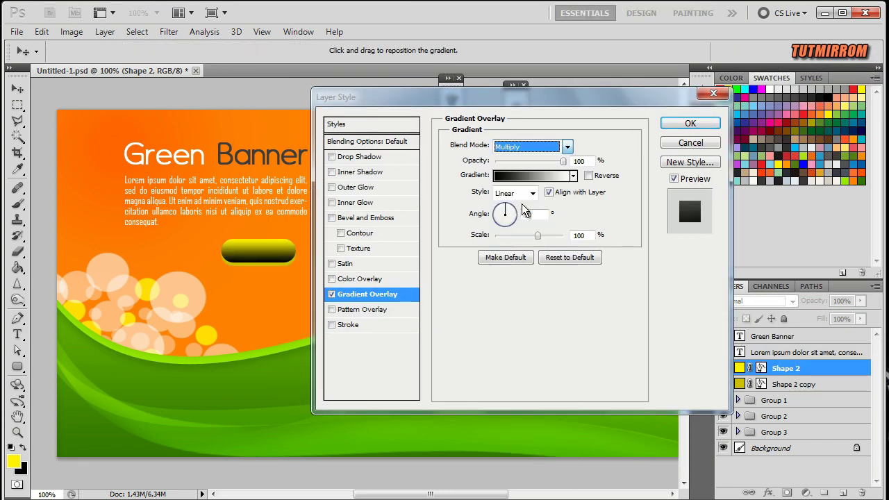
pyautogui.moveTo(561, 162); pyautogui.dragTo(514, 161)
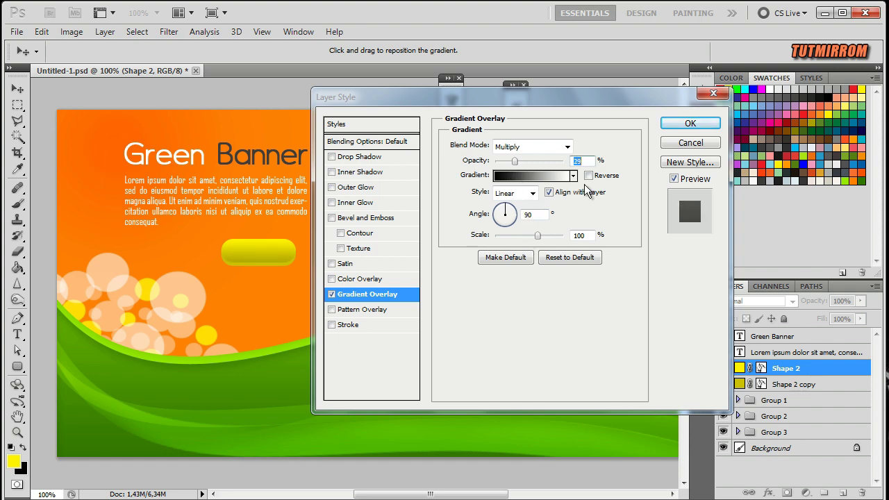
# - Add a 2 px yellow (dede27) Screen inner glow at 68% opacity and apply the style
pyautogui.click(368, 202)
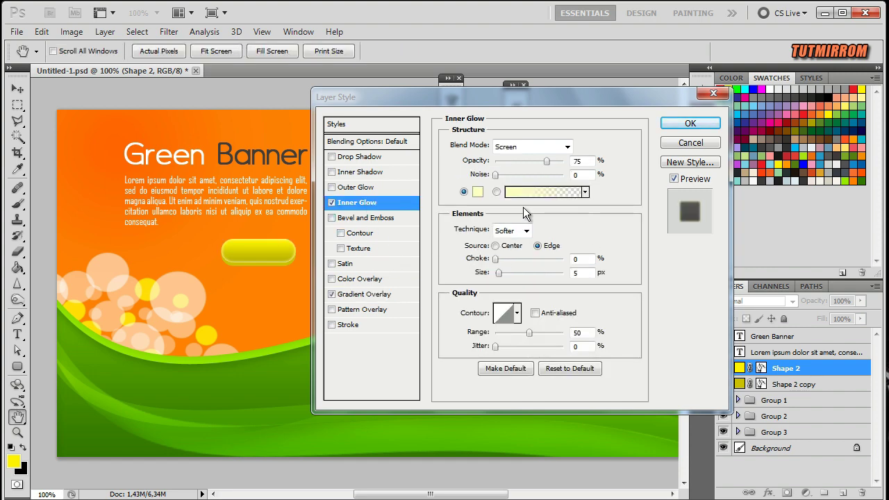
pyautogui.click(477, 192)
pyautogui.moveTo(486, 214); pyautogui.dragTo(471, 202)
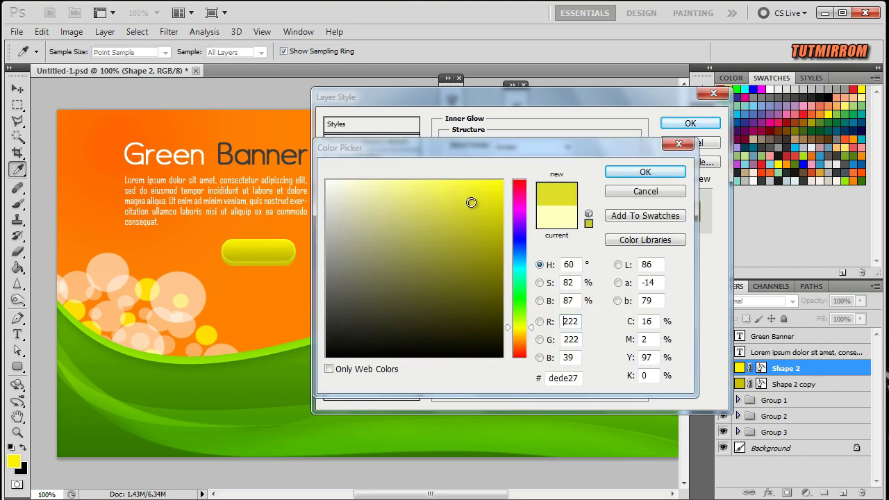
pyautogui.click(639, 172)
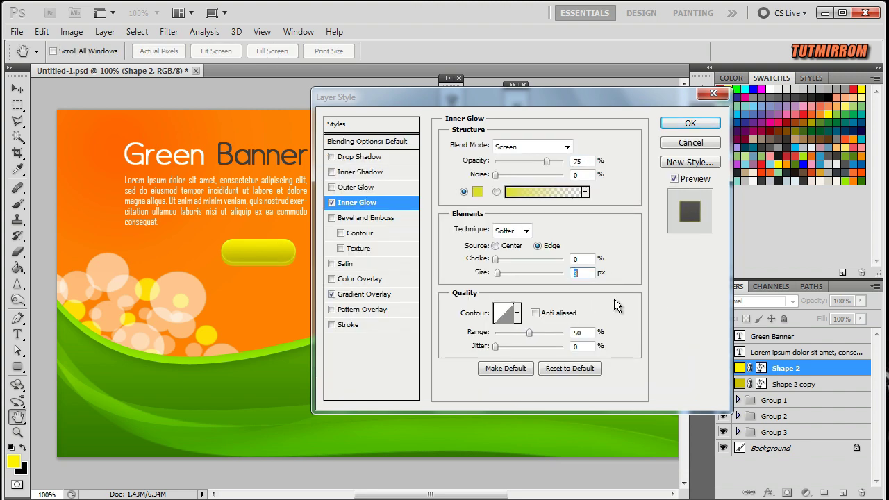
pyautogui.moveTo(546, 161); pyautogui.dragTo(542, 162)
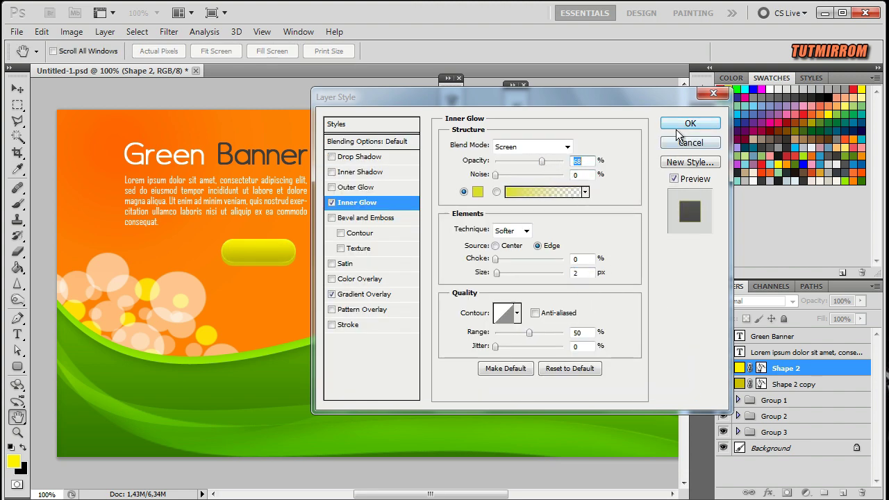
pyautogui.click(689, 124)
pyautogui.click(867, 368)
pyautogui.click(786, 384)
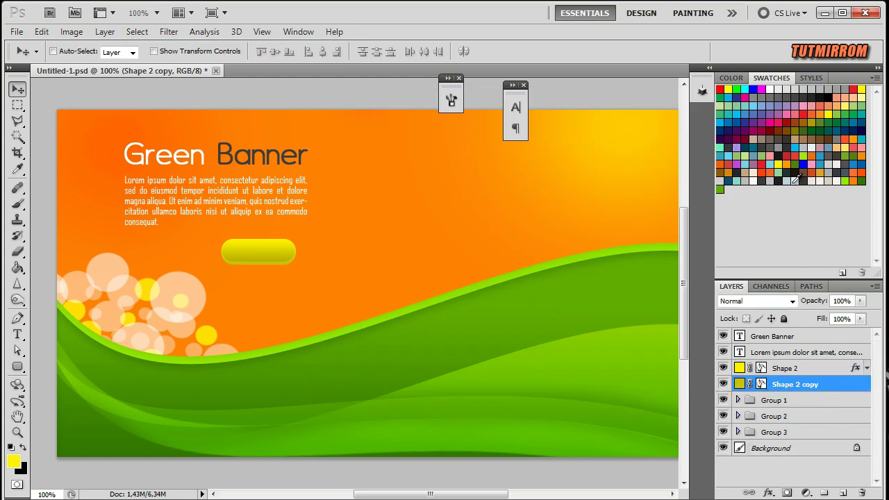
pyautogui.click(782, 403)
# - On a new layer, paint a soft black dab with a 100 px brush under the button
pyautogui.click(27, 447)
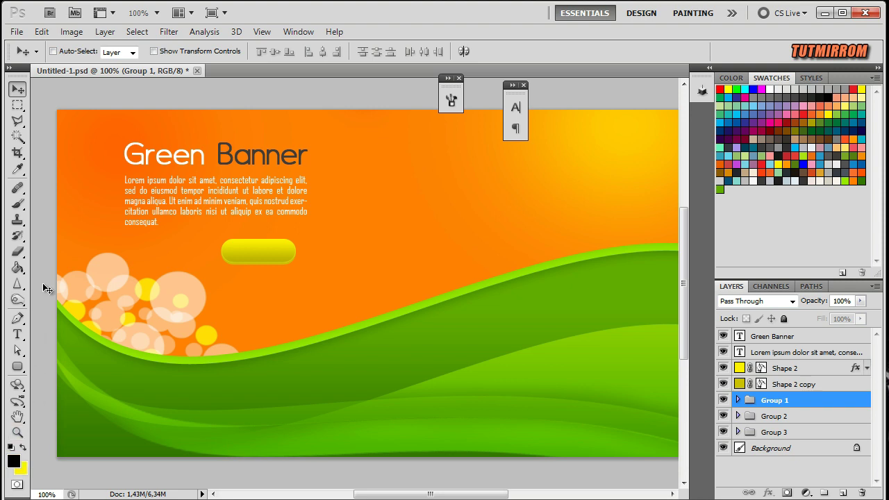
pyautogui.click(18, 203)
pyautogui.click(843, 492)
pyautogui.moveTo(236, 53); pyautogui.dragTo(229, 56)
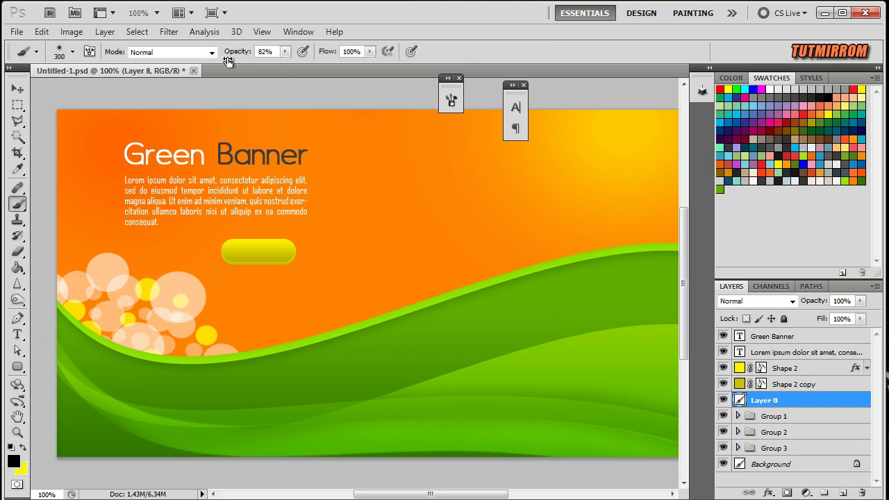
pyautogui.press('[')
pyautogui.press('[')
pyautogui.press('[')
pyautogui.press('[')
pyautogui.press('[')
pyautogui.moveTo(262, 263); pyautogui.dragTo(267, 276)
# - Squash and widen the shadow into a thin band and set it to 82% opacity
pyautogui.press('v')
pyautogui.hotkey('ctrl', 't')
pyautogui.moveTo(264, 213); pyautogui.dragTo(262, 243)
pyautogui.moveTo(261, 318); pyautogui.dragTo(254, 287)
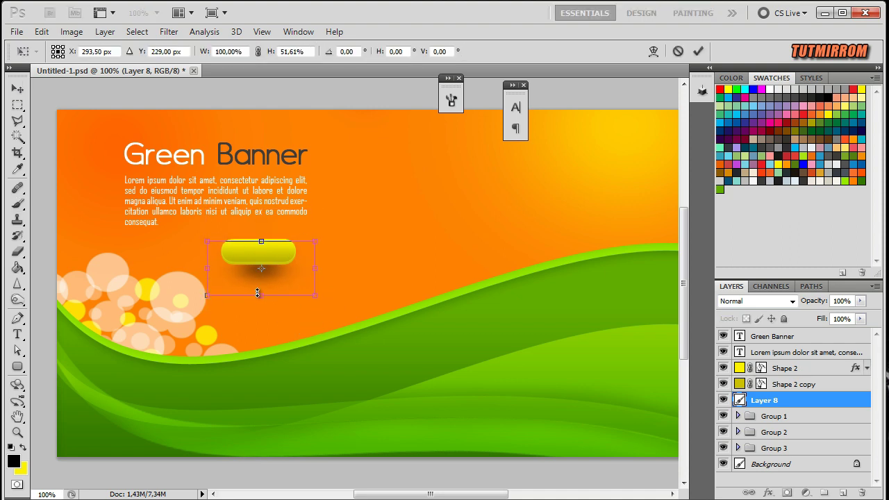
pyautogui.moveTo(207, 264); pyautogui.dragTo(194, 262)
pyautogui.moveTo(315, 264); pyautogui.dragTo(329, 263)
pyautogui.moveTo(257, 291); pyautogui.dragTo(257, 285)
pyautogui.moveTo(260, 242); pyautogui.dragTo(259, 248)
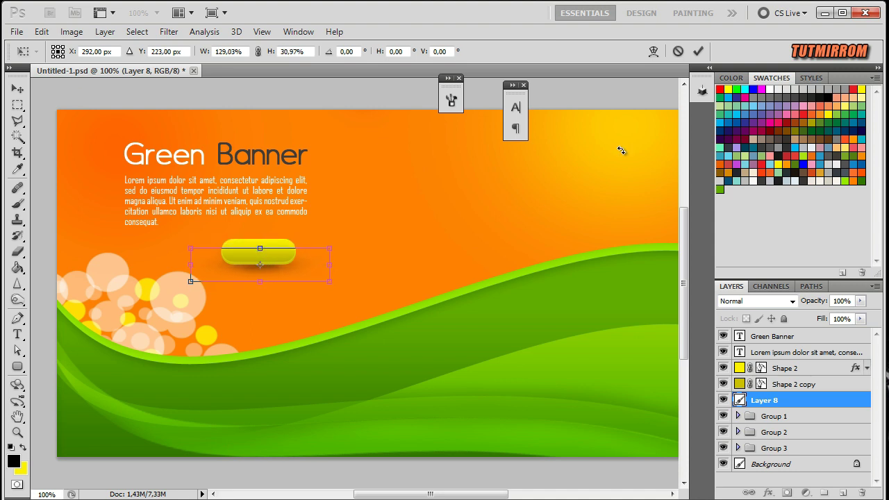
pyautogui.click(698, 51)
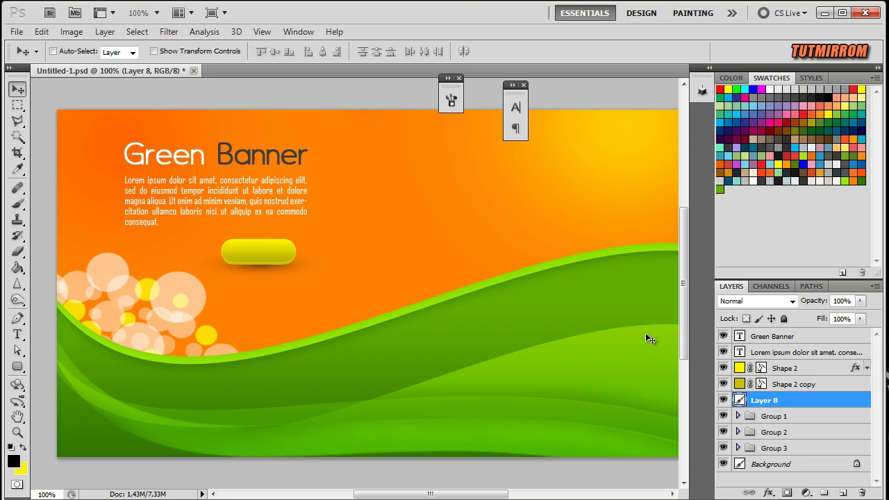
pyautogui.moveTo(811, 300); pyautogui.dragTo(798, 299)
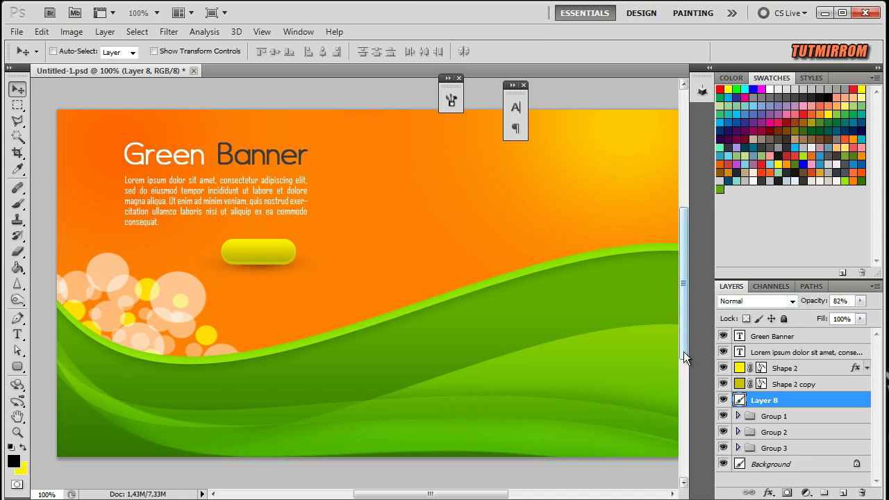
pyautogui.click(728, 369)
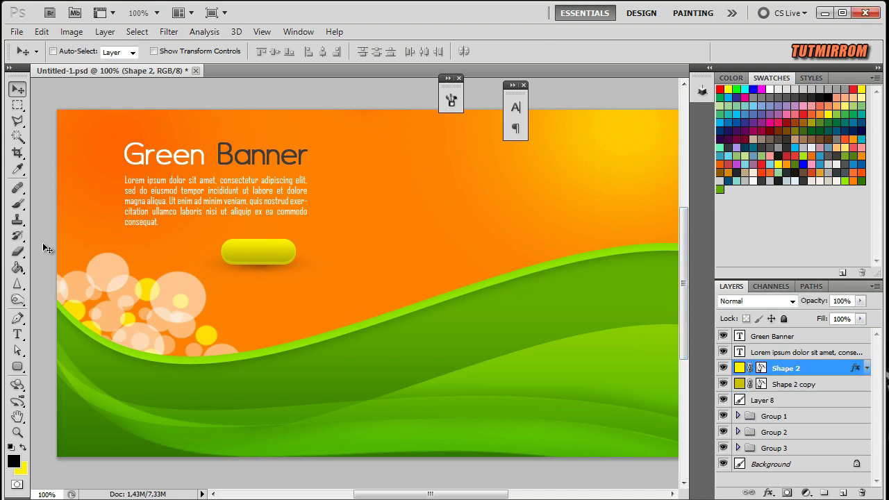
# - Type the label 'SAMPLE TEXET' on the button
pyautogui.click(18, 334)
pyautogui.click(251, 257)
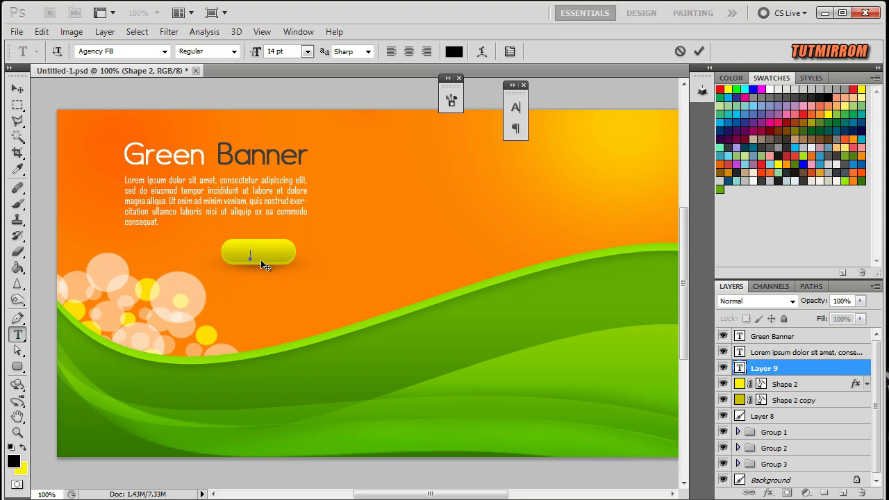
pyautogui.write('SAMPLETEXET')
pyautogui.click(699, 51)
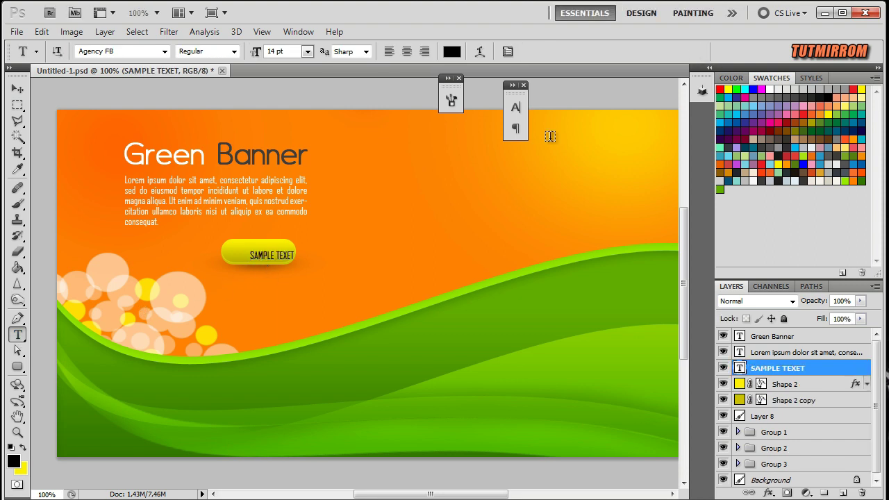
# - Centre the label horizontally and vertically on Shape 2
pyautogui.press('v')
pyautogui.keyDown('shift'); pyautogui.click(780, 384); pyautogui.keyUp('shift')
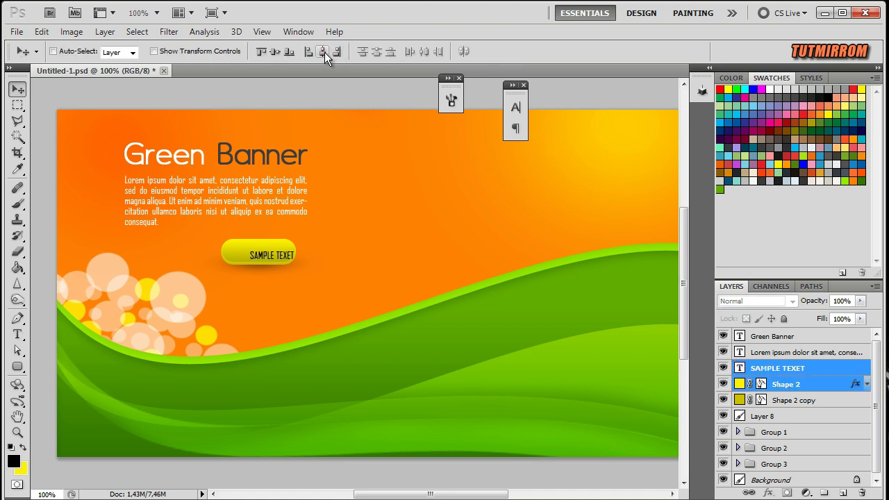
pyautogui.click(322, 52)
pyautogui.click(274, 52)
# - Change the button label's text colour to dark grey
pyautogui.doubleClick(740, 368)
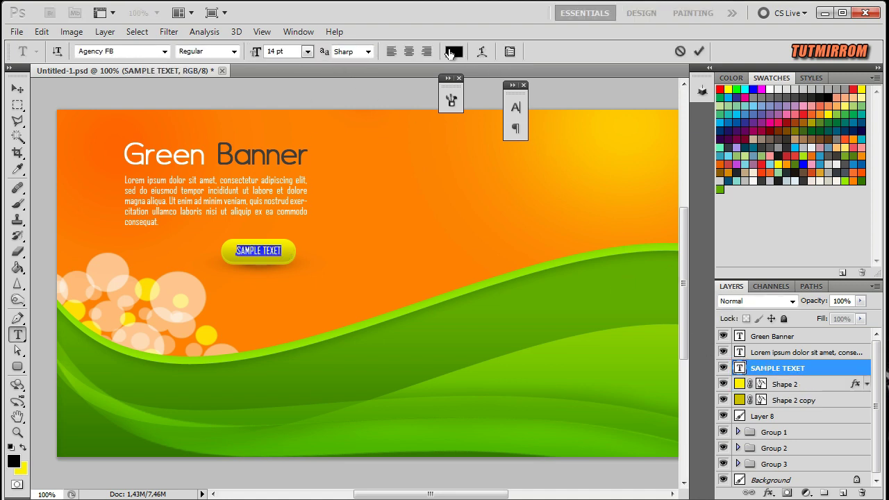
pyautogui.click(453, 52)
pyautogui.moveTo(350, 246)
pyautogui.mouseDown()
pyautogui.moveTo(327, 284)
pyautogui.moveTo(326, 311)
pyautogui.mouseUp()
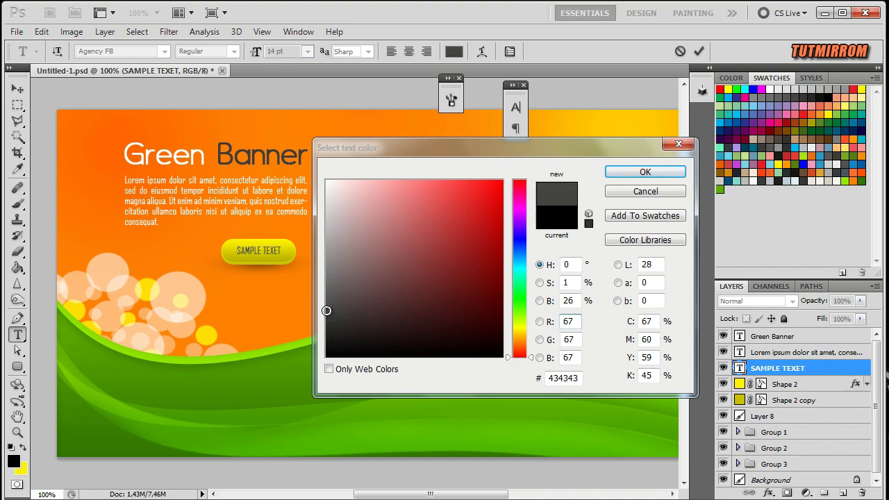
pyautogui.click(609, 174)
pyautogui.click(18, 89)
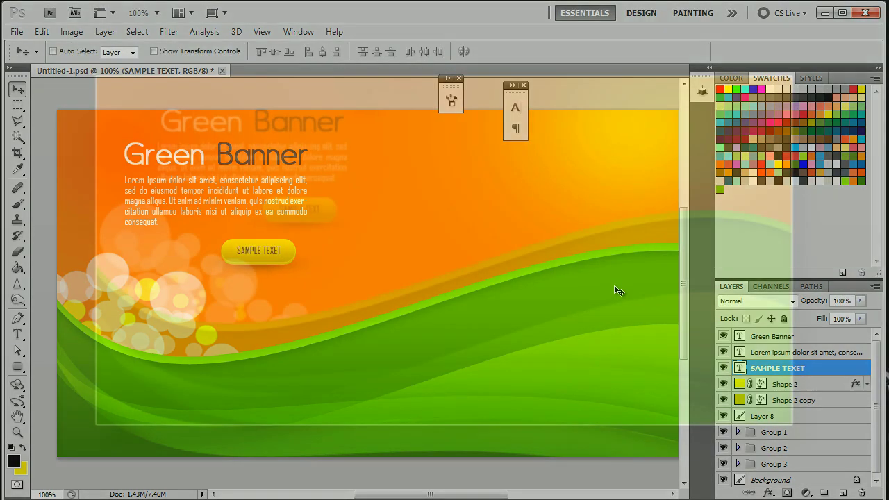